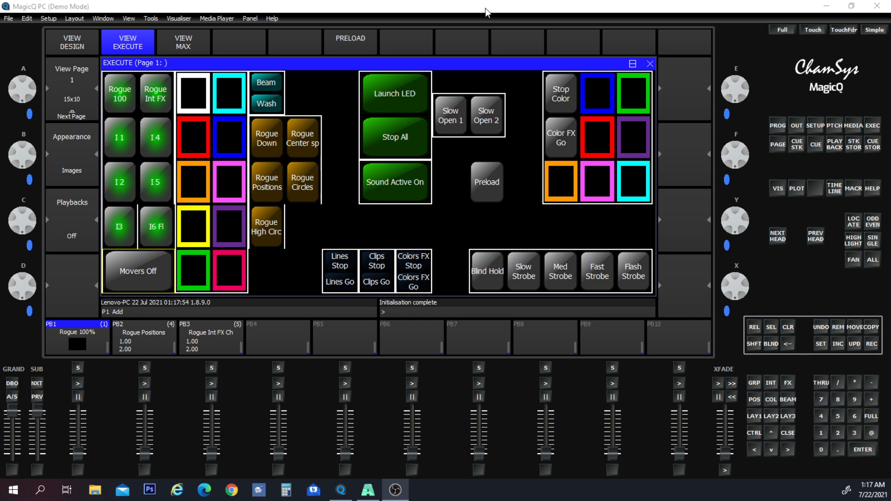
- Restore the MagicQ window from full screen and reposition it over the Resolume Arena window
drag(486, 11, 519, 53)
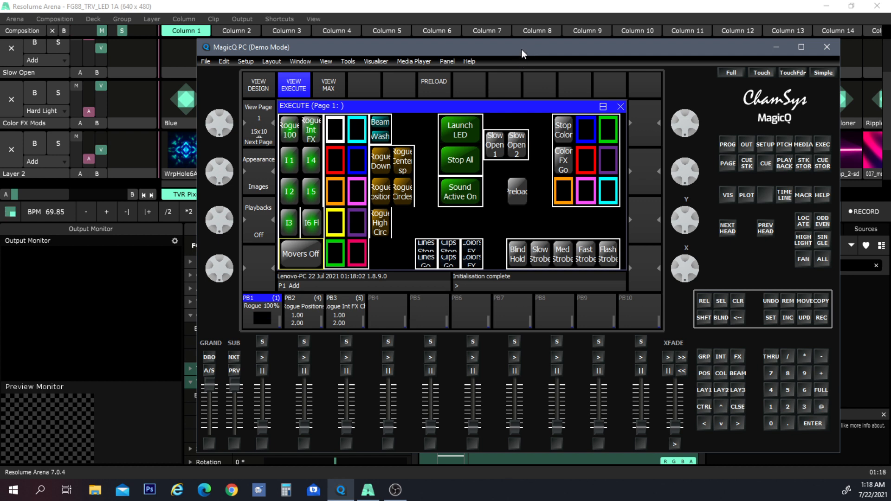
drag(522, 49, 502, 49)
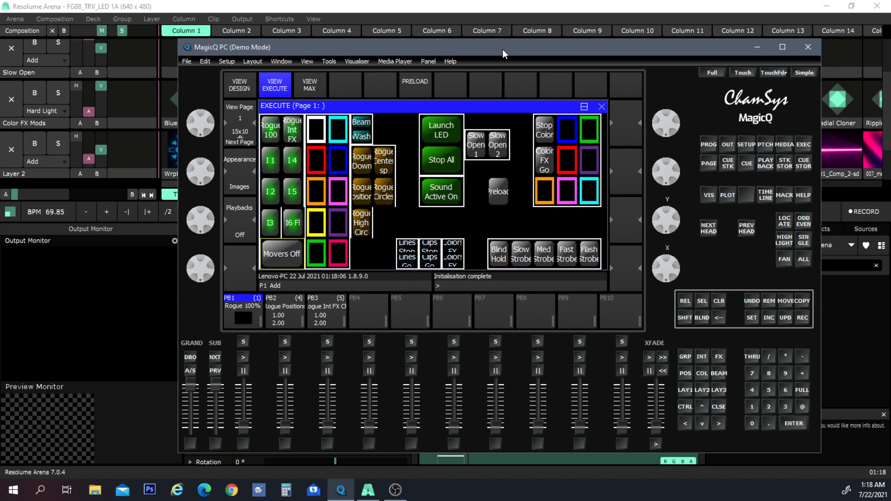
click(782, 47)
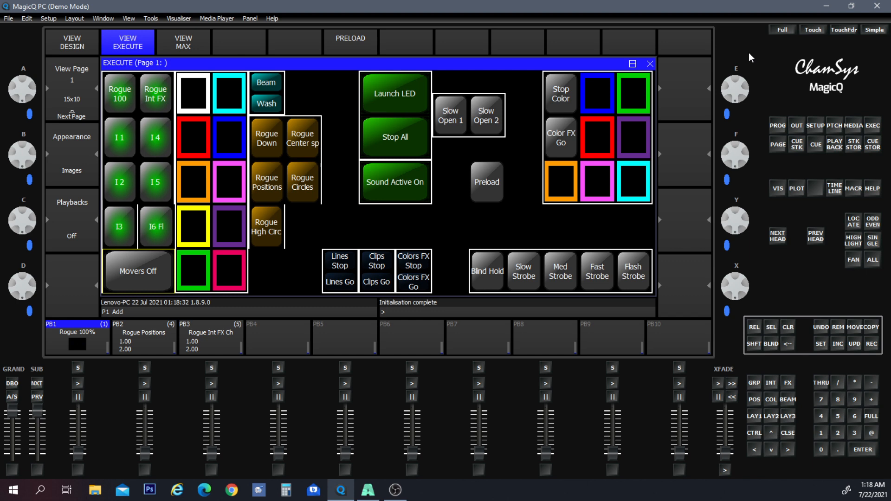
click(851, 6)
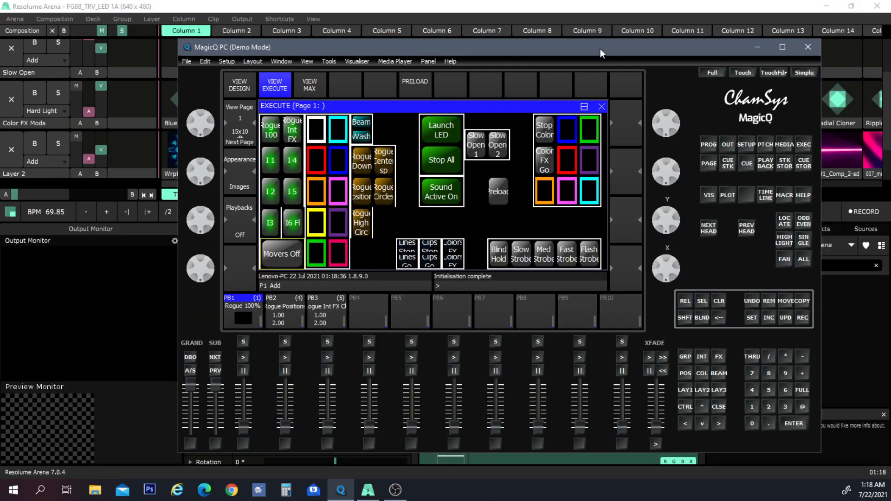
drag(600, 48, 569, 32)
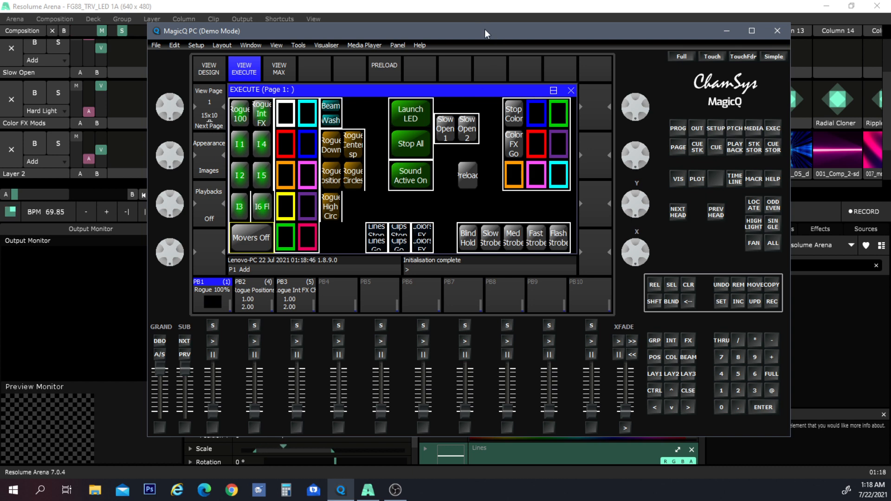
drag(484, 31, 539, 39)
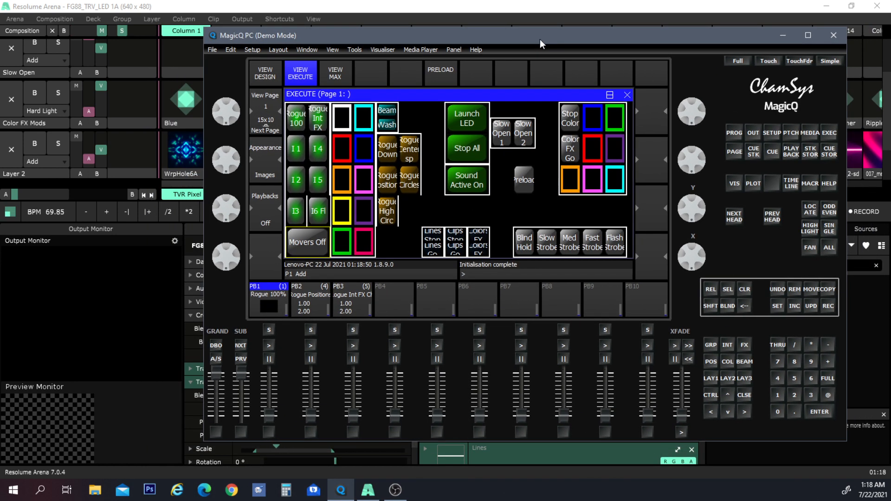
- Open the MagicQ Visualiser window and move it to the screen's upper-left corner
click(385, 50)
click(380, 63)
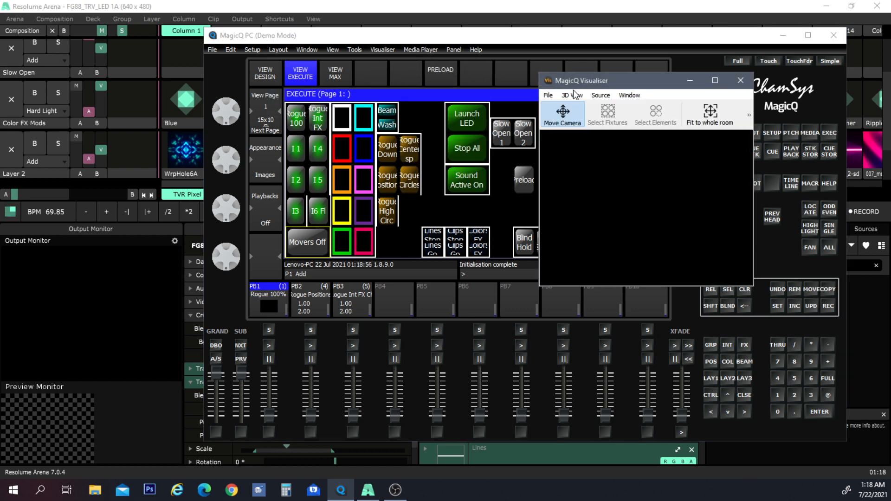
drag(659, 89, 129, 39)
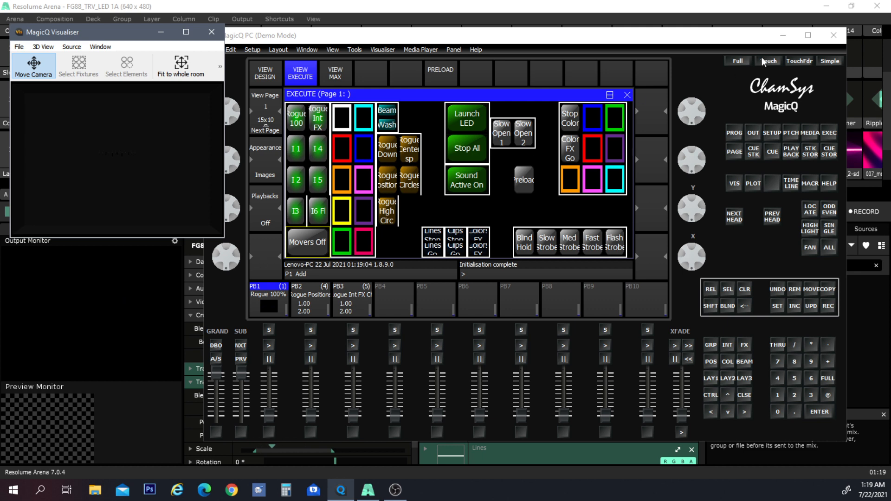
- Maximise the MagicQ window and move the Visualiser to the lower-right corner
click(808, 35)
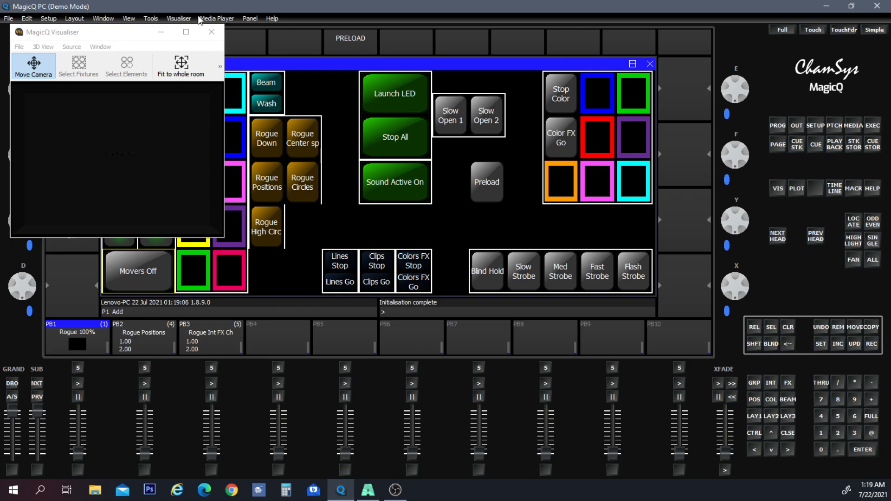
drag(123, 33, 768, 256)
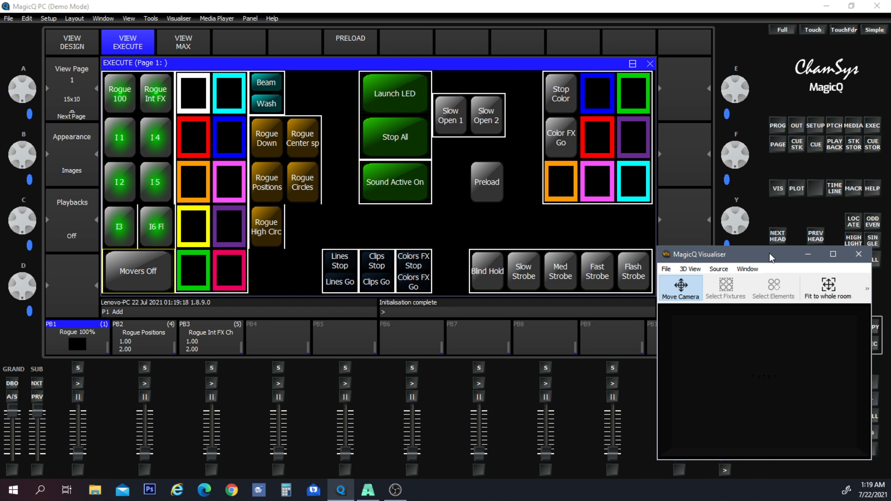
click(677, 11)
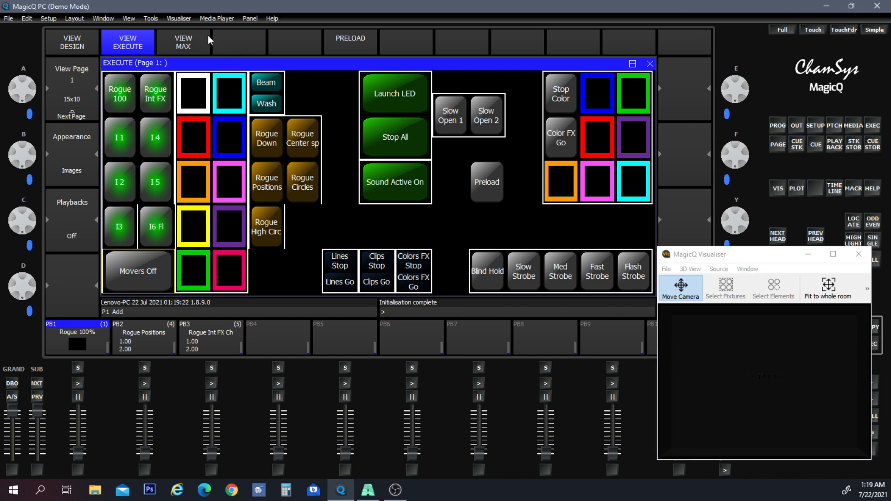
key(alt+Tab)
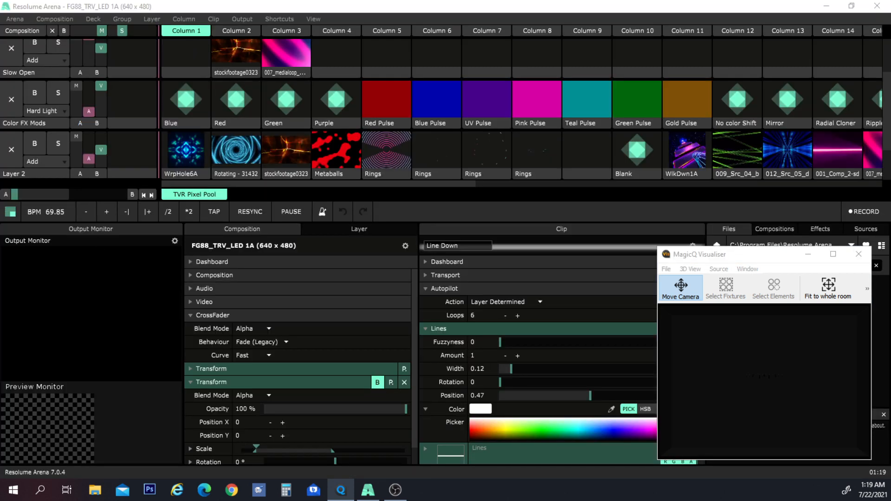
drag(0, 109, 377, 59)
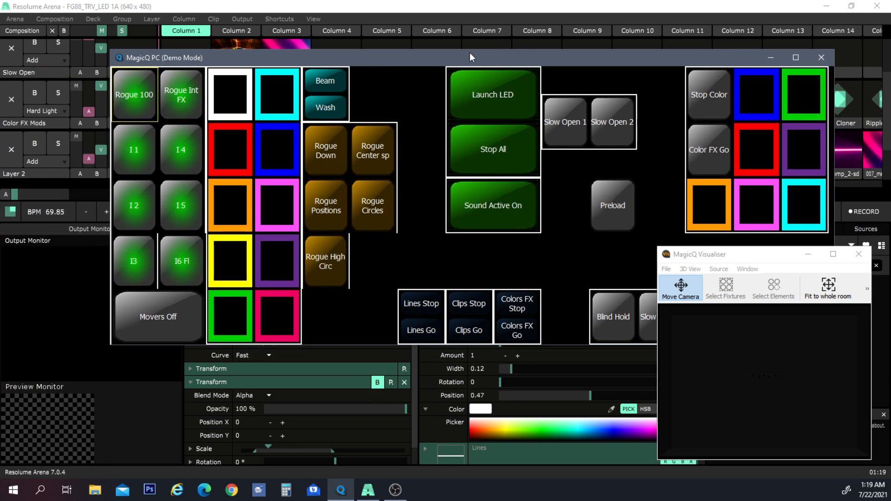
click(831, 6)
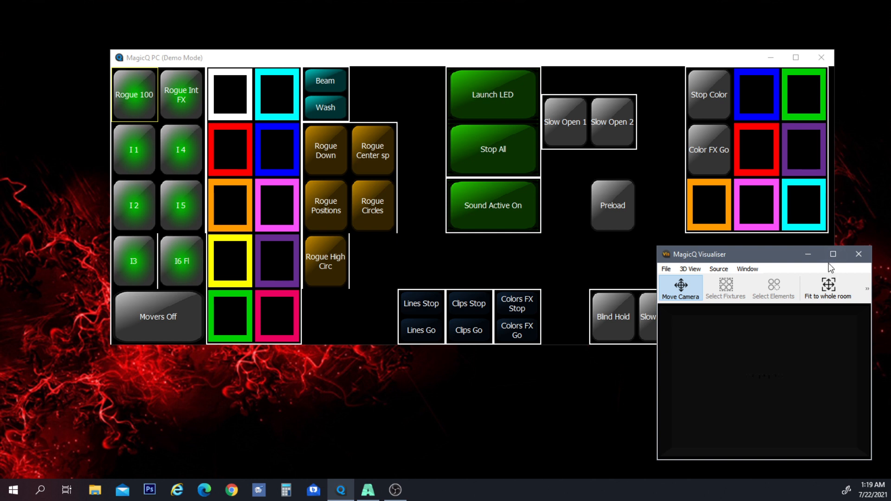
click(810, 256)
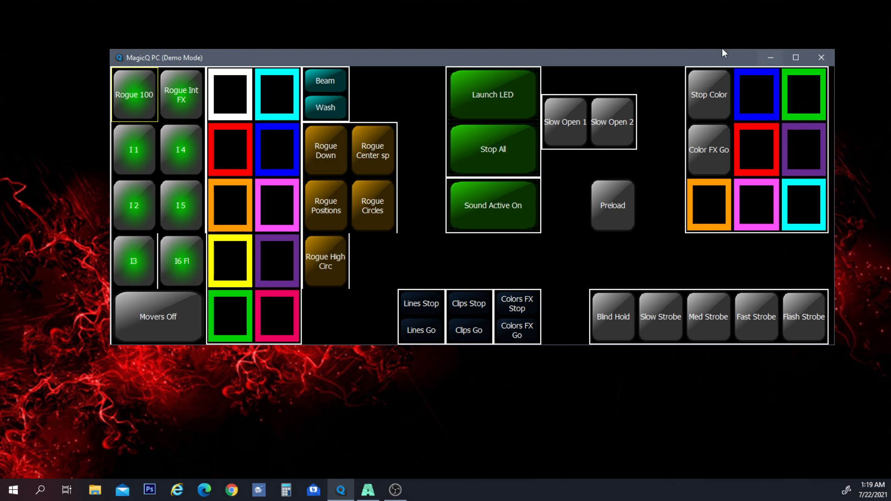
- Leave the simplified layout and return MagicQ to the full Execute view
drag(661, 61, 637, 49)
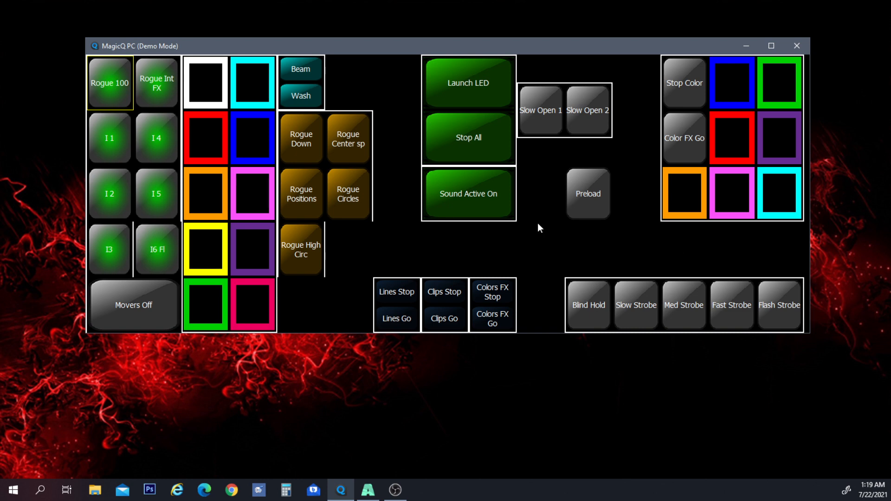
key(Escape)
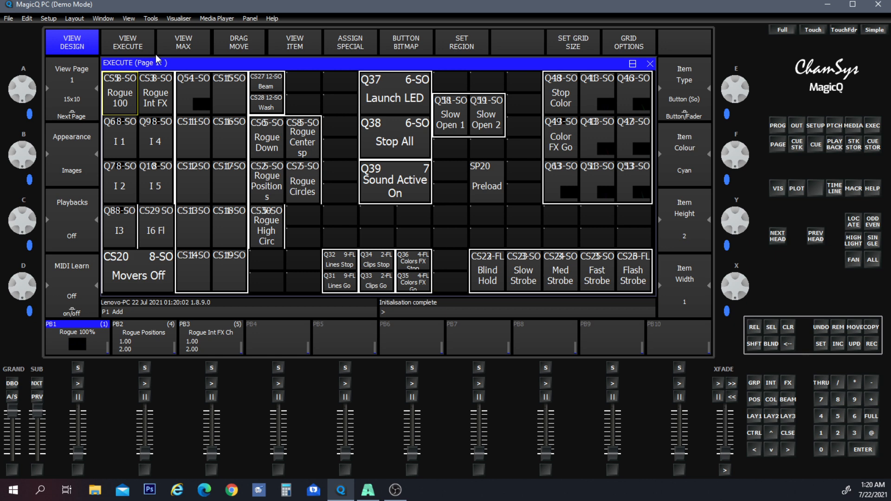
click(140, 52)
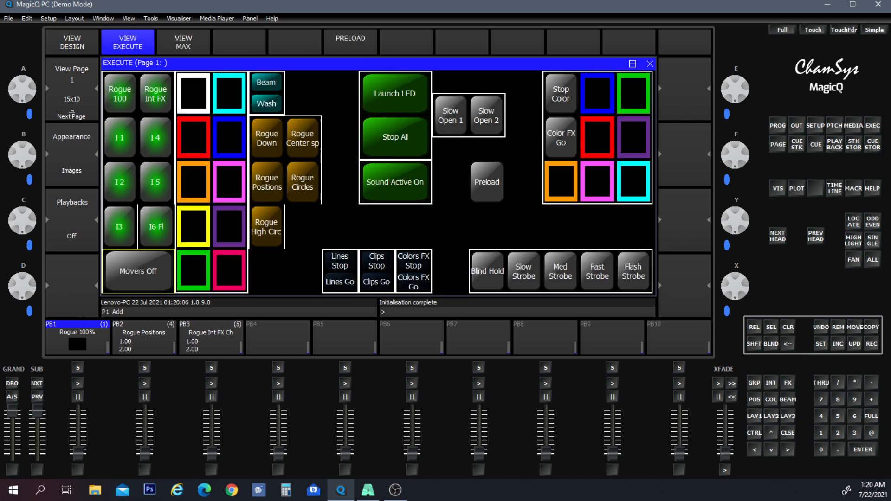
- Bring Resolume Arena up and place a restored, shortened MagicQ window over it, leaving Resolume's monitors visible
click(367, 490)
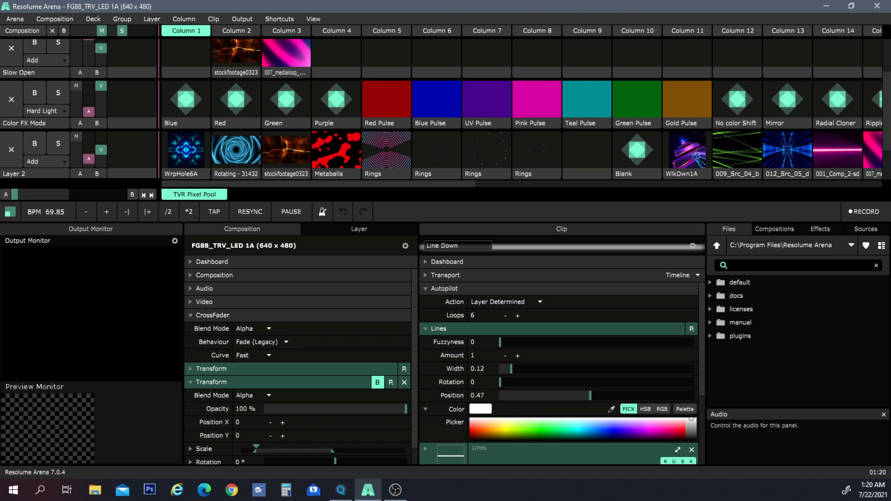
key(alt+Tab)
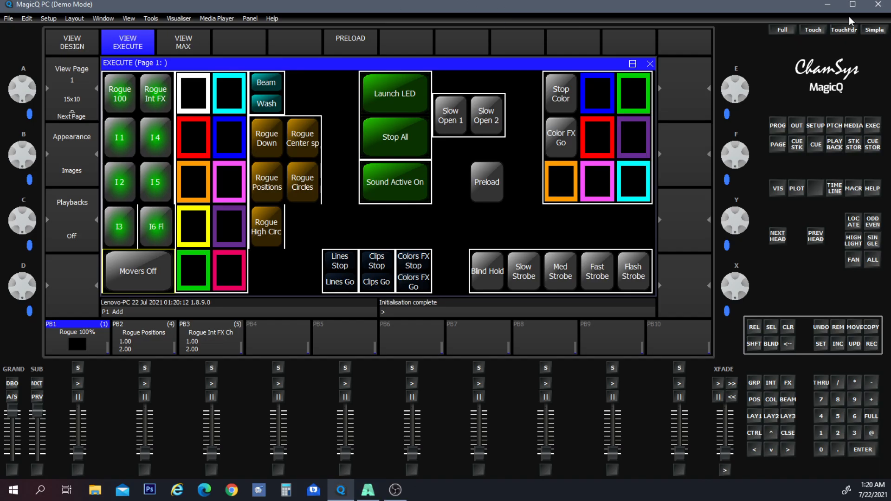
drag(775, 7, 621, 32)
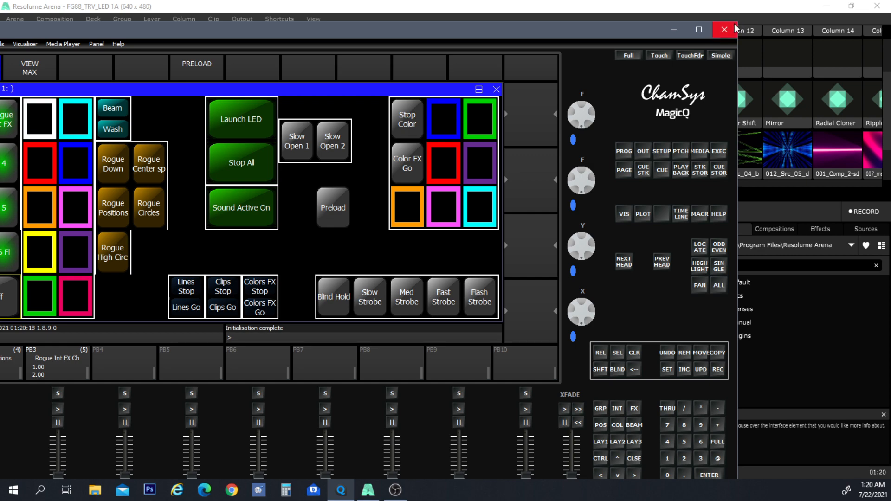
drag(739, 20, 462, 152)
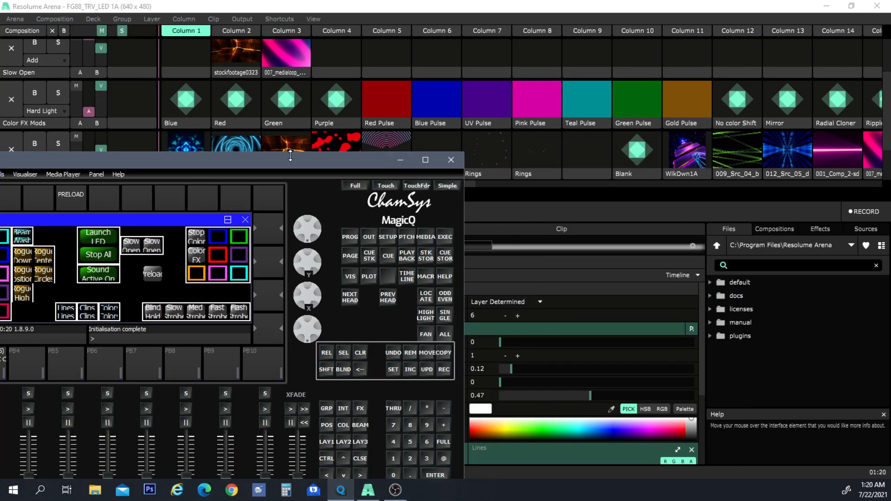
drag(274, 157, 655, 64)
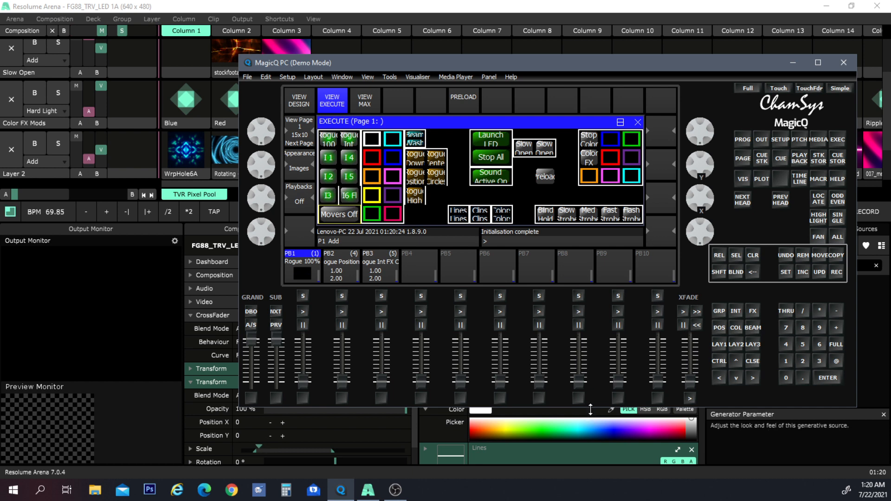
drag(590, 406, 591, 456)
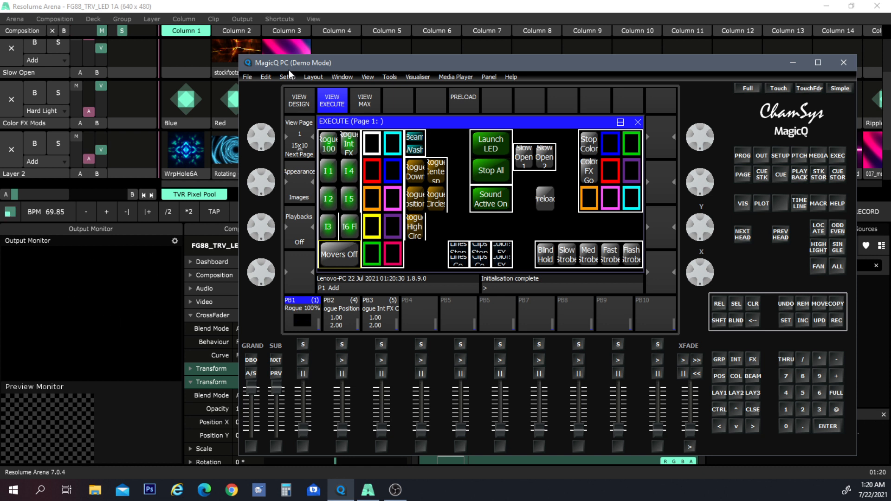
- Open the MagicQ Visualiser and move it to the upper-left corner above Resolume's output monitor
click(425, 77)
click(435, 89)
click(414, 77)
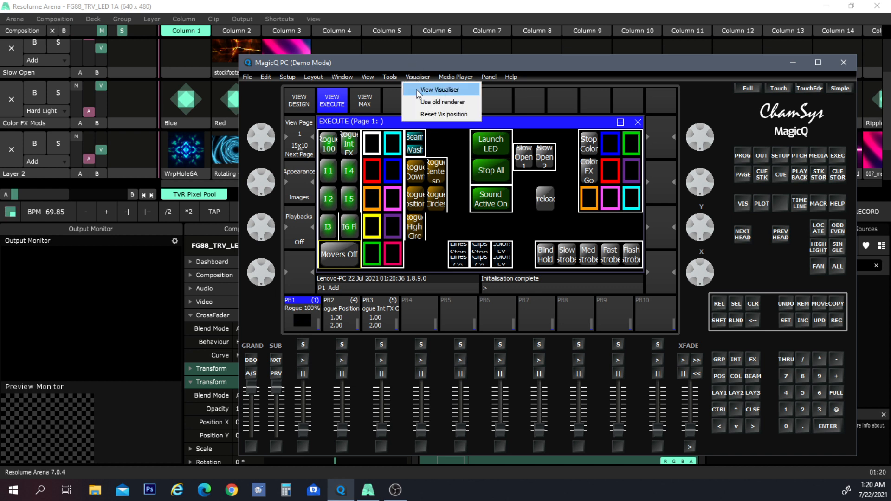
click(417, 90)
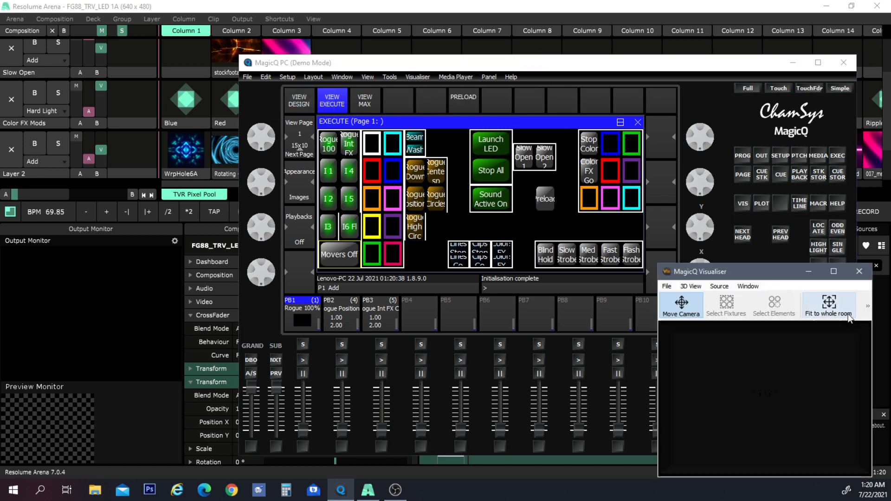
drag(752, 274, 110, 43)
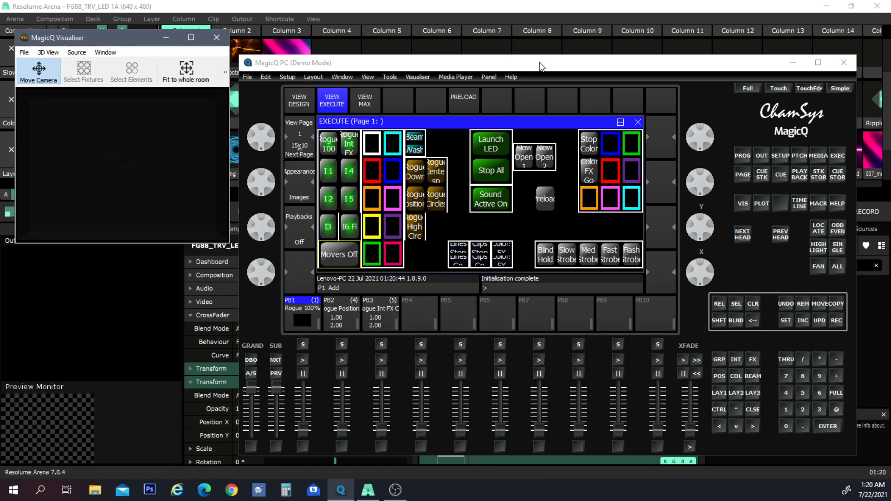
- Trigger the Slow Open 1 and Slow Open 2 buttons in turn to switch the Resolume clip
drag(539, 62, 556, 40)
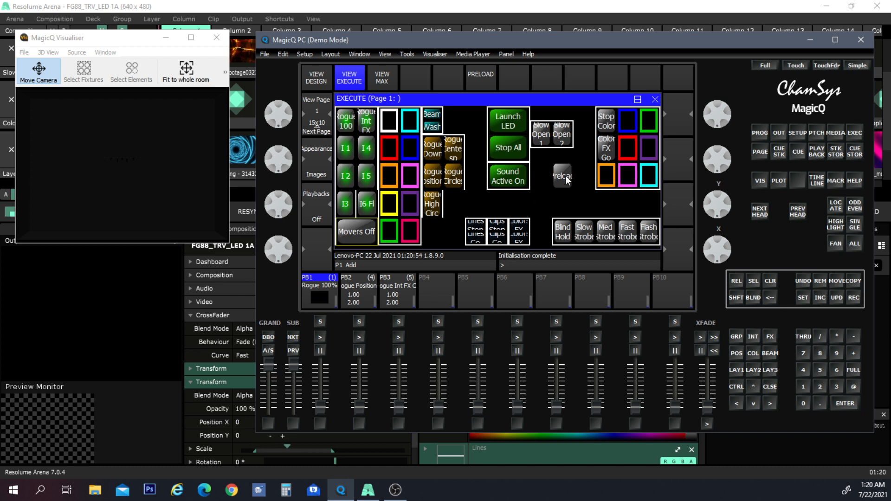
click(541, 131)
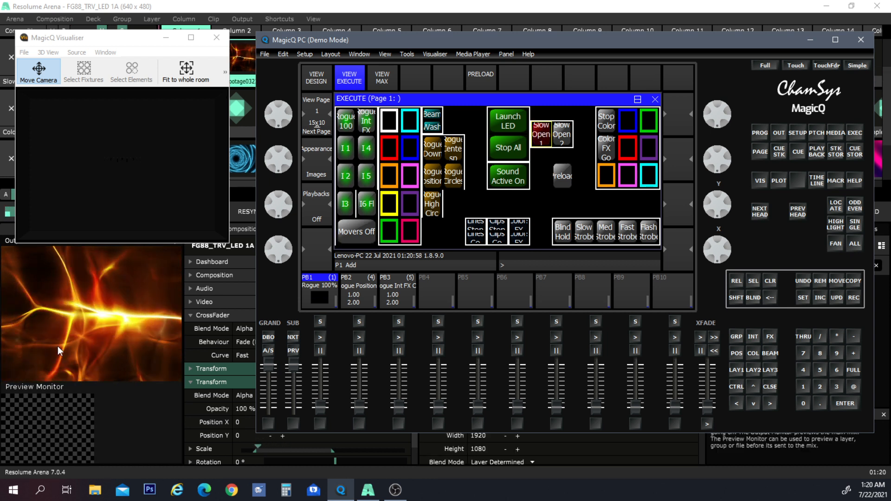
click(567, 132)
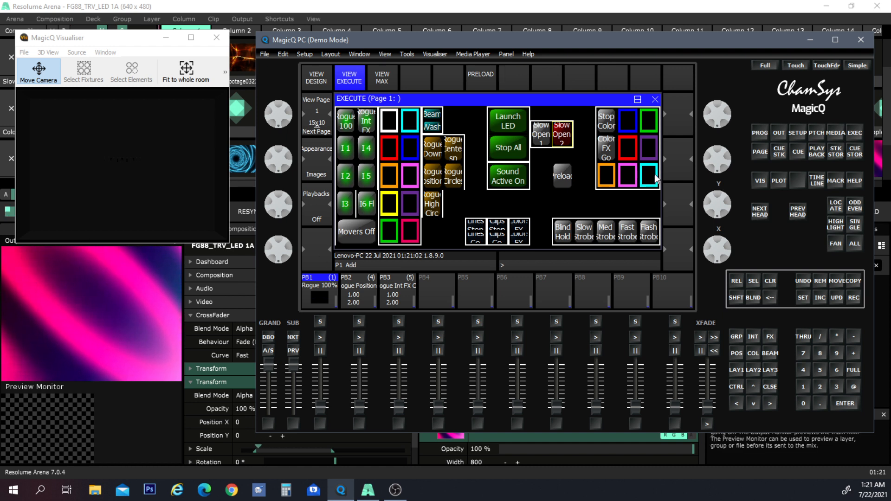
click(538, 143)
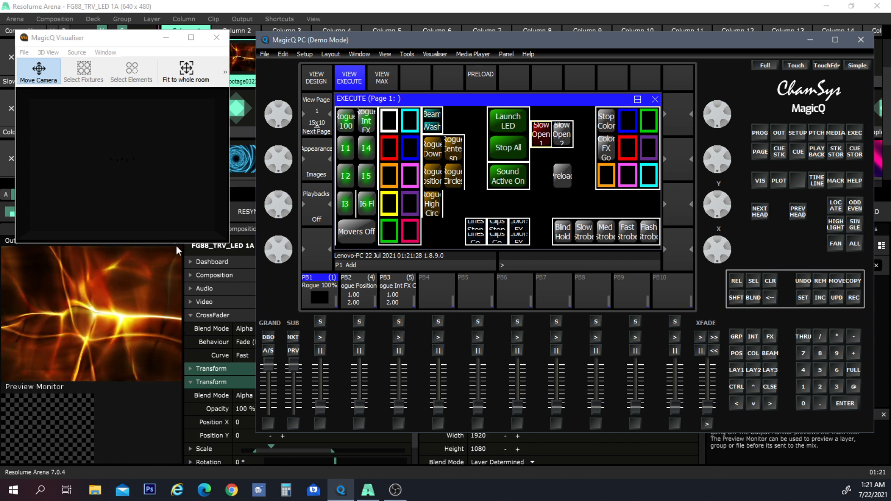
- Fire the blue, green, purple and red colour buttons to recolour the Resolume output
click(629, 124)
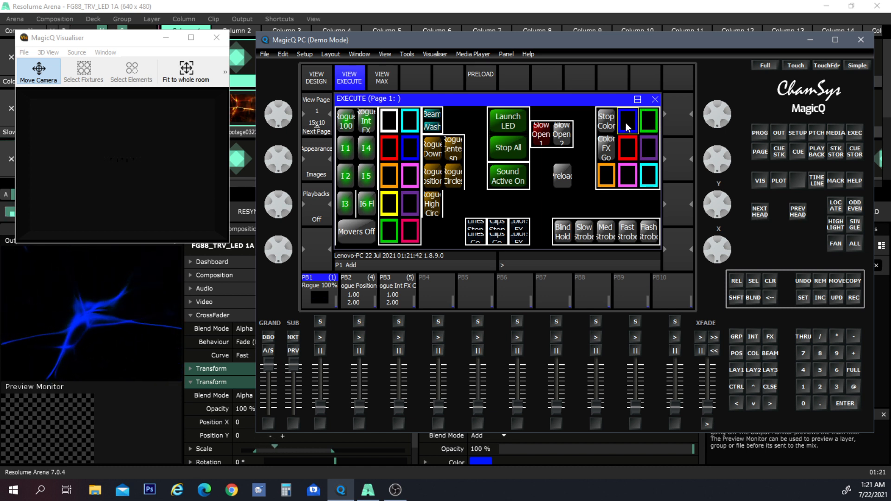
click(656, 119)
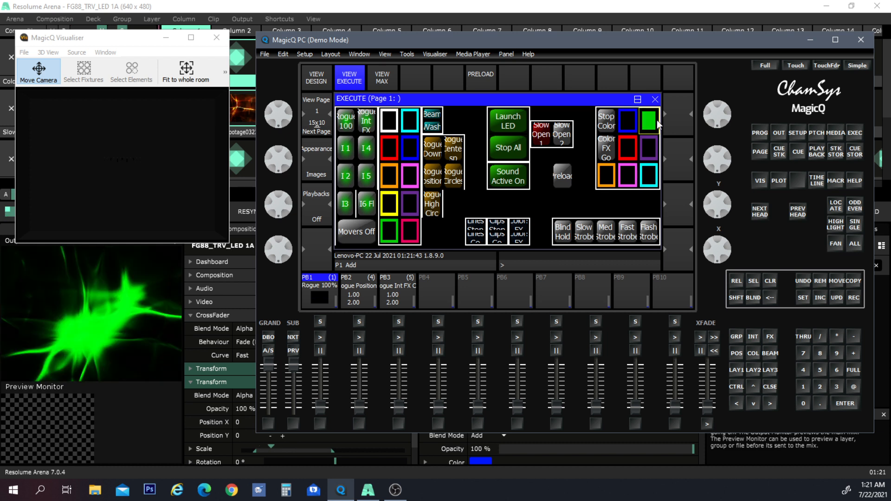
click(632, 129)
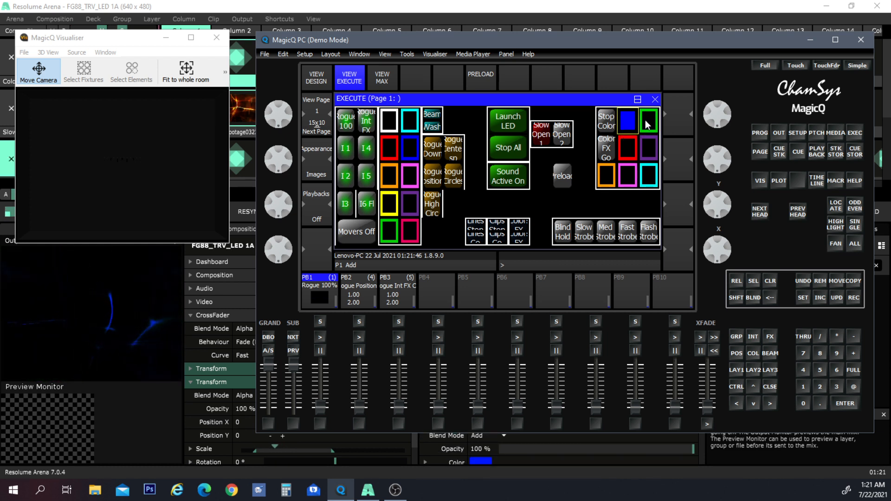
click(648, 122)
click(649, 147)
click(624, 148)
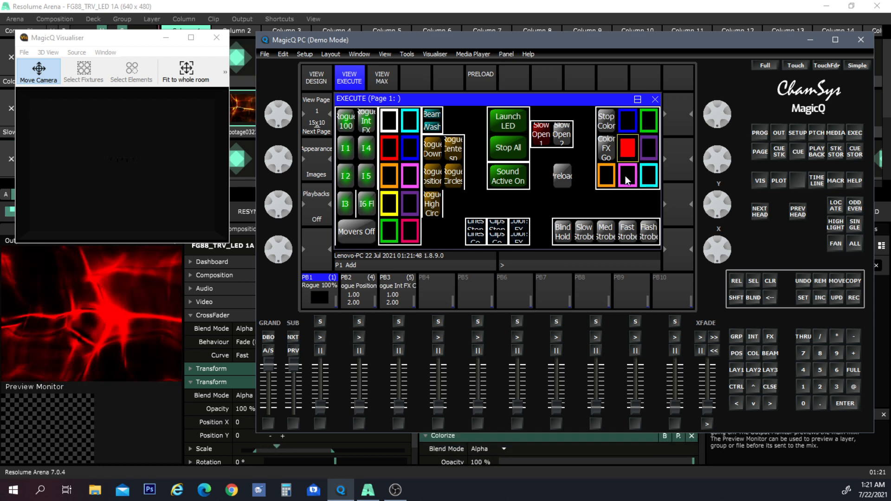
- Fire the pink, orange, cyan and purple colour buttons in turn to recolour the Resolume output
click(625, 176)
click(607, 176)
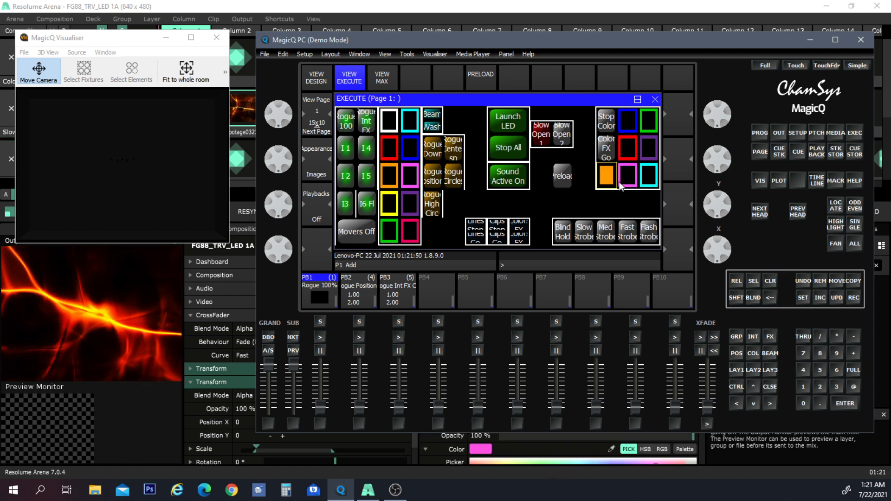
click(625, 177)
click(643, 175)
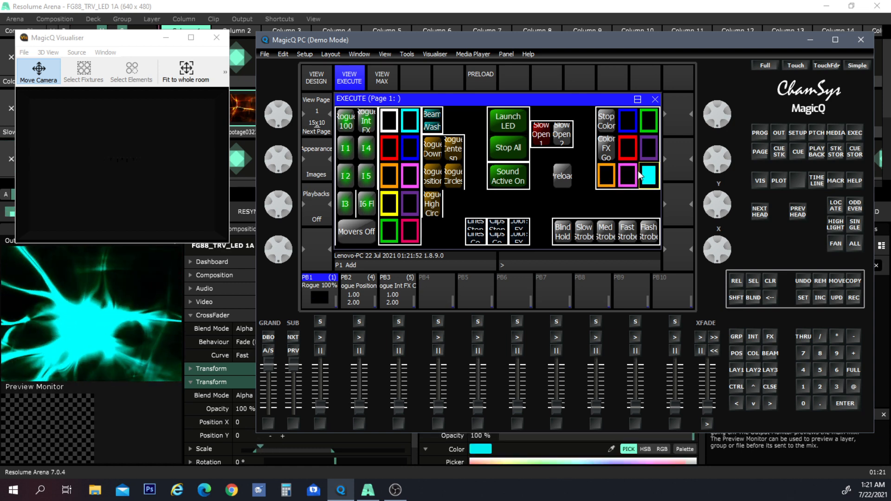
click(640, 147)
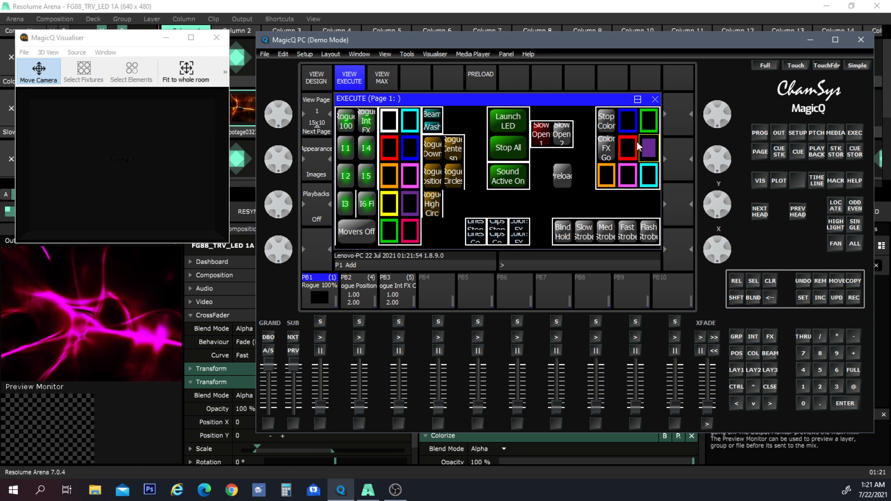
click(640, 147)
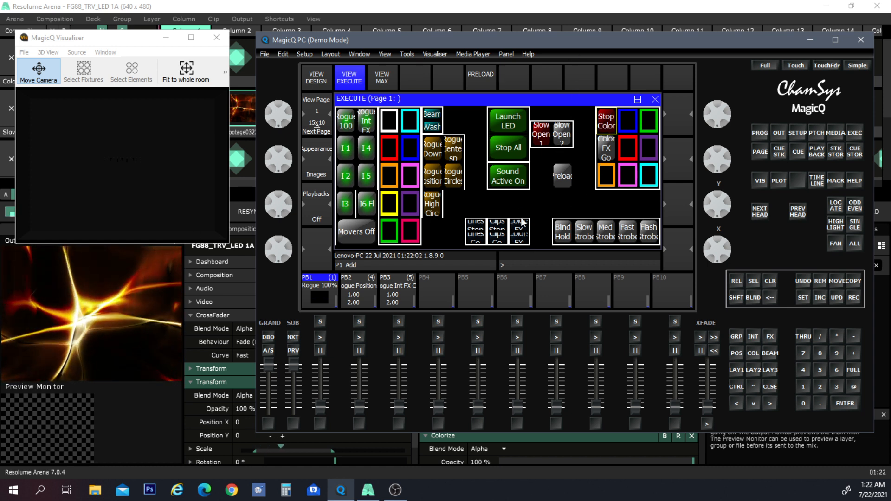
- Trigger the Stop All, Sound Active On and Launch LED execute buttons in turn to control Resolume playback
click(511, 148)
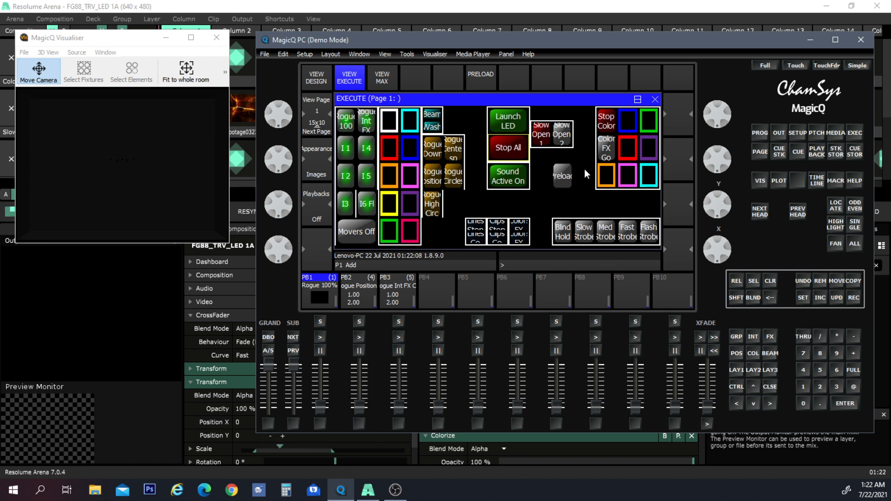
click(522, 183)
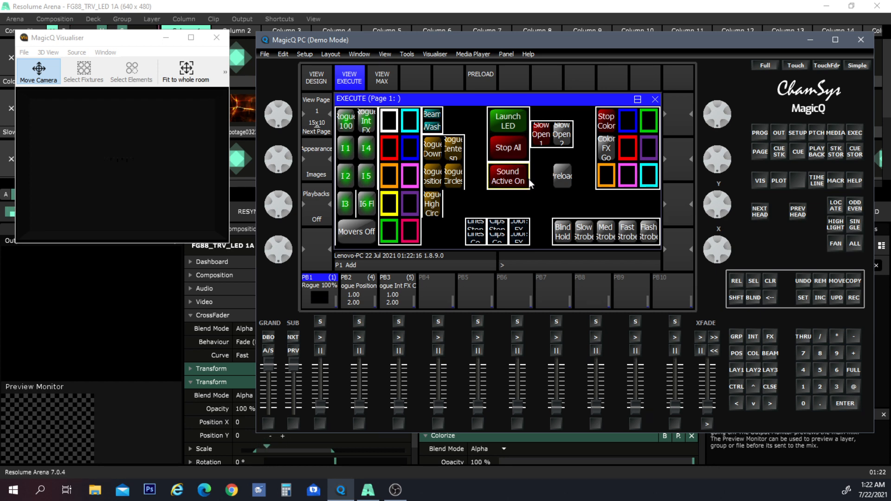
click(511, 119)
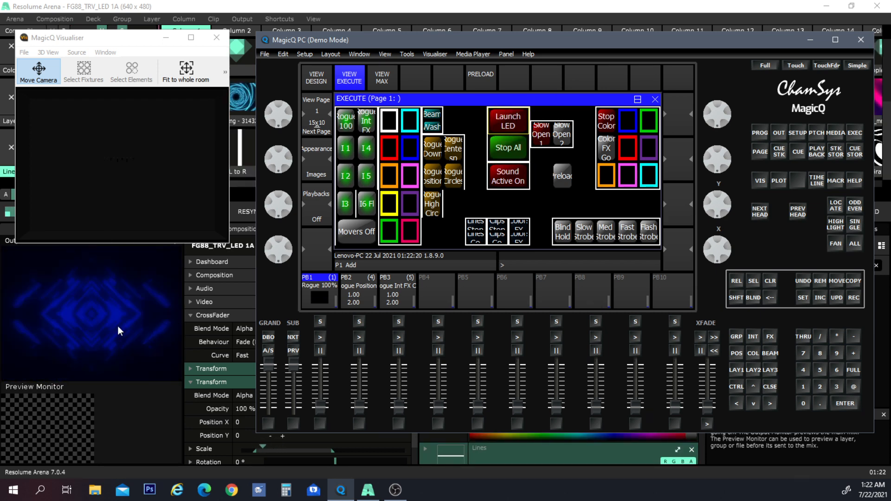
- Move the MagicQ window lower to uncover Resolume's clip grid
drag(600, 44, 578, 195)
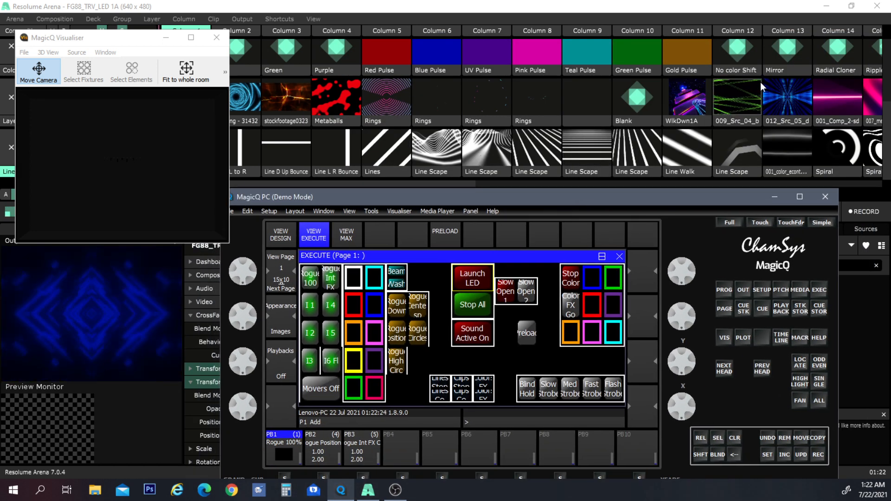
drag(563, 199, 595, 49)
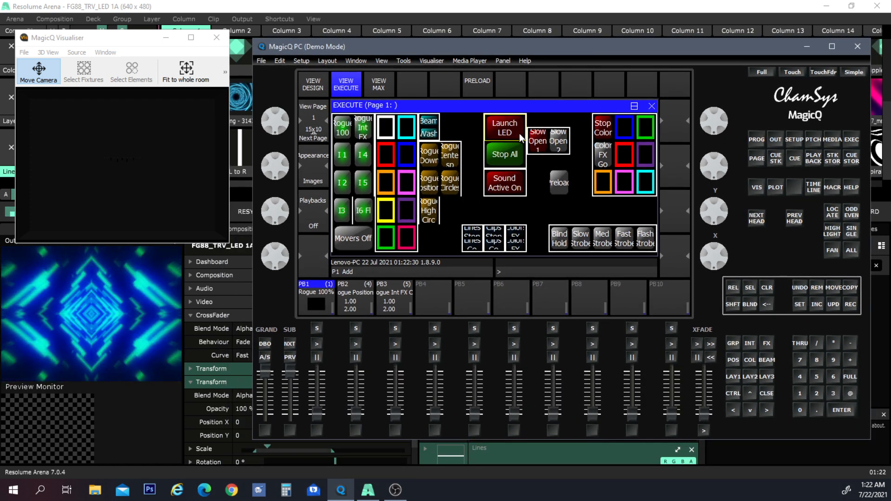
drag(544, 46, 565, 65)
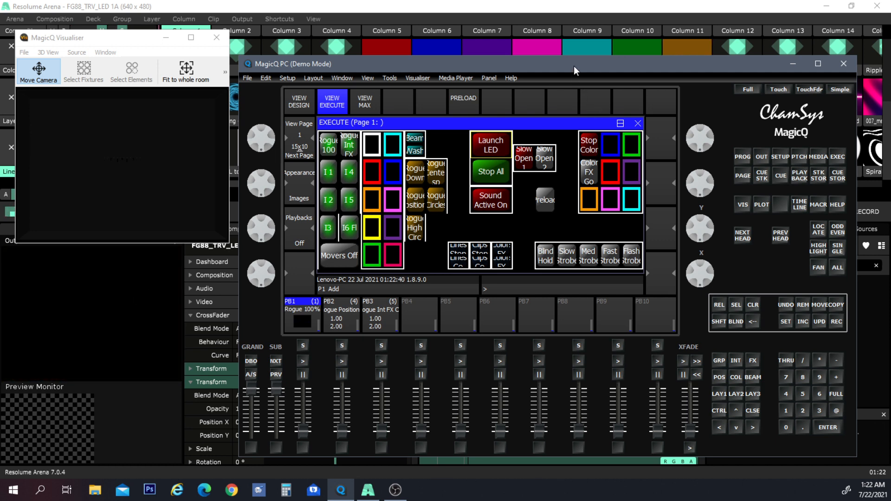
drag(573, 66, 567, 215)
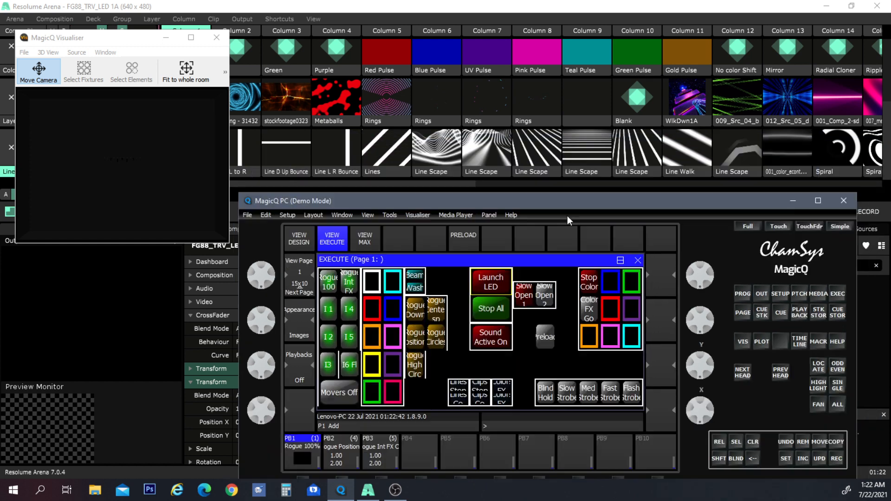
- Launch the Line Scape clip in Resolume's column 7 and bring MagicQ back to the front at its upper position
click(488, 157)
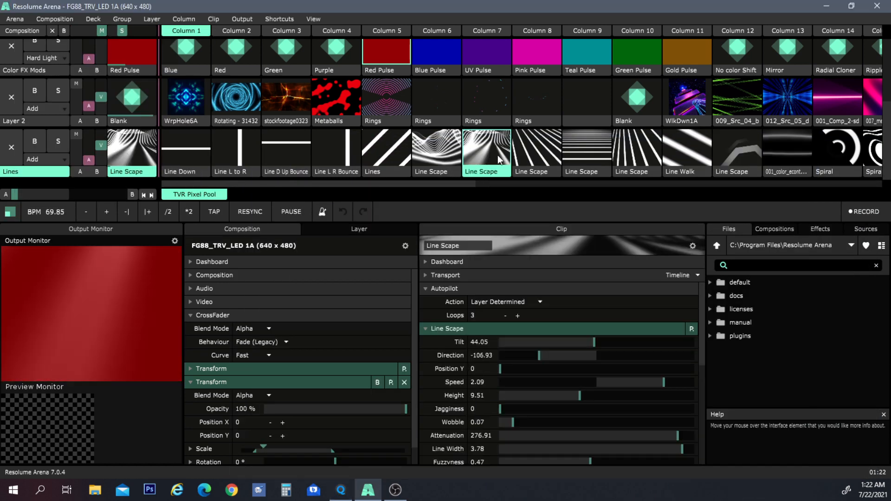
click(340, 489)
drag(555, 222, 559, 44)
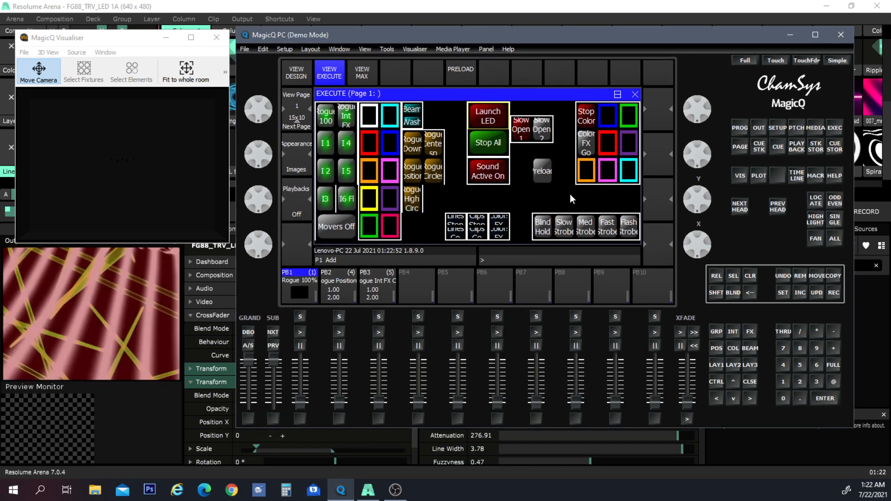
- Cycle through the purple, cyan, blue, red and green colour buttons to recolour the Resolume output
click(626, 144)
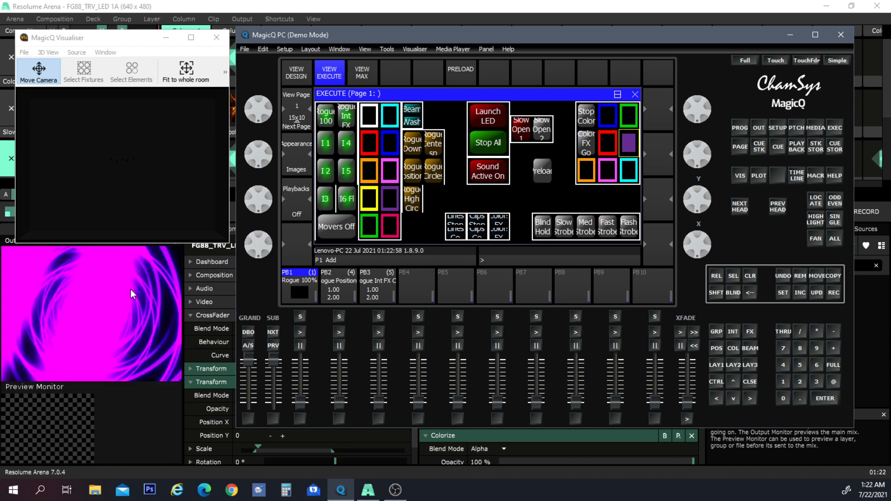
click(628, 170)
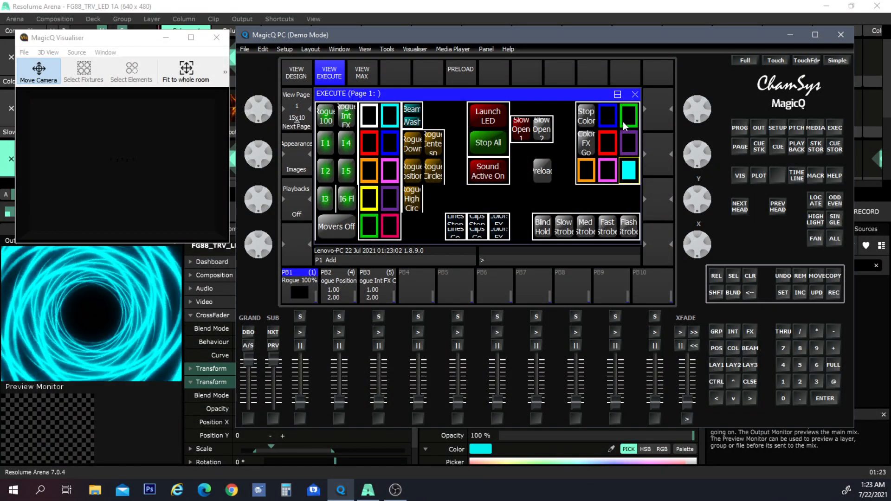
click(612, 145)
click(630, 145)
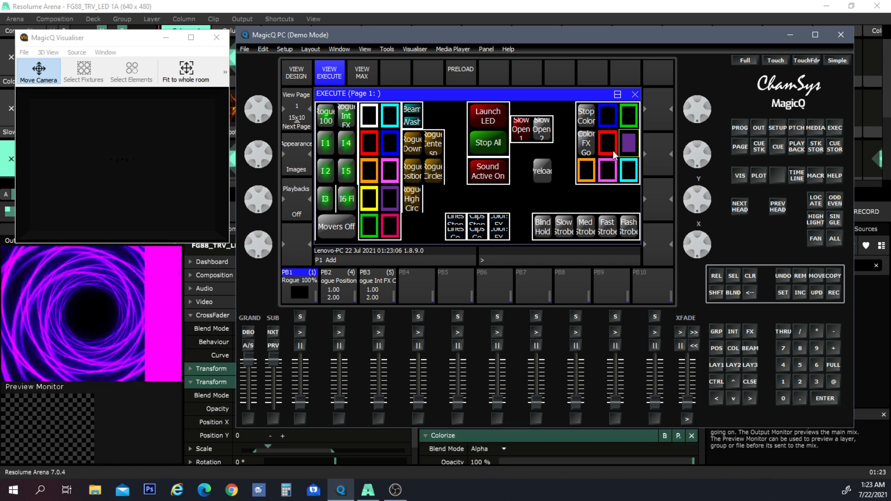
click(609, 144)
click(627, 118)
click(611, 121)
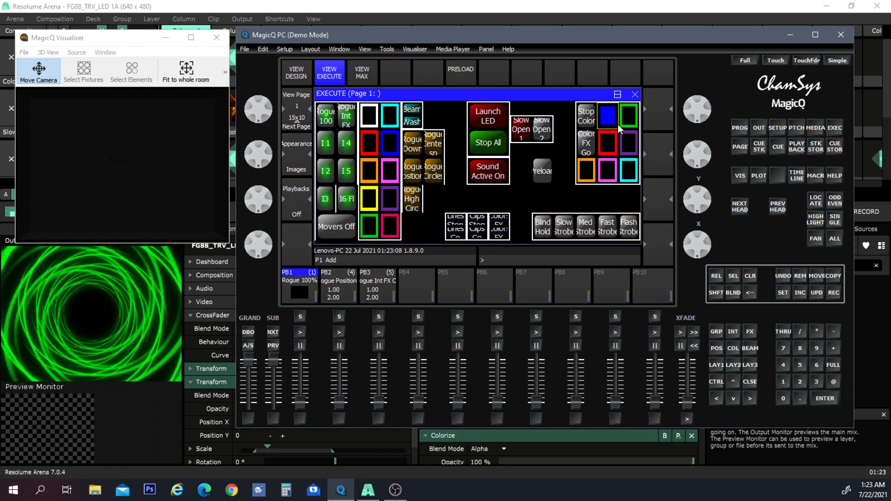
click(628, 120)
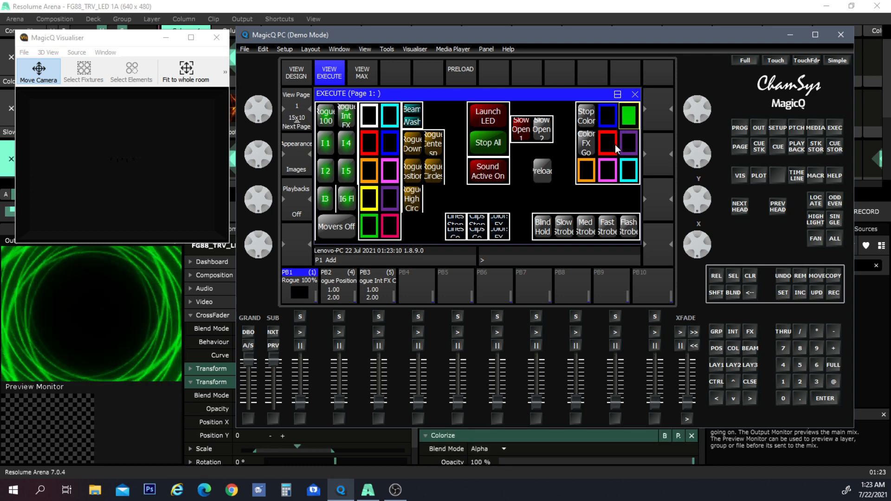
click(608, 144)
click(609, 124)
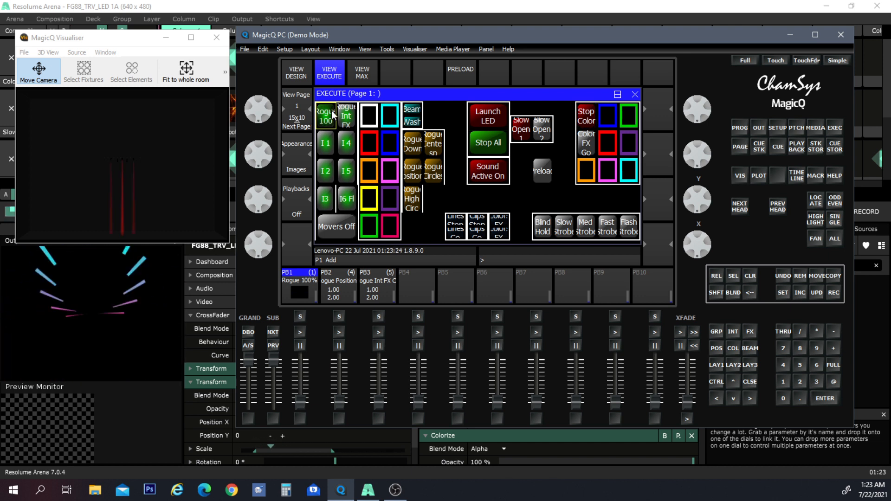
- Activate the I1 and I2 buttons to move the Rogue beams shown in the Visualiser
click(172, 140)
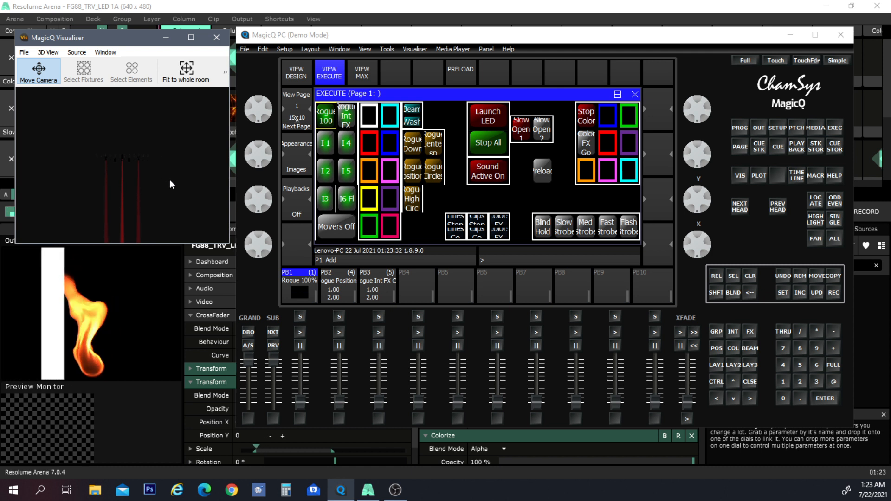
drag(170, 194, 171, 130)
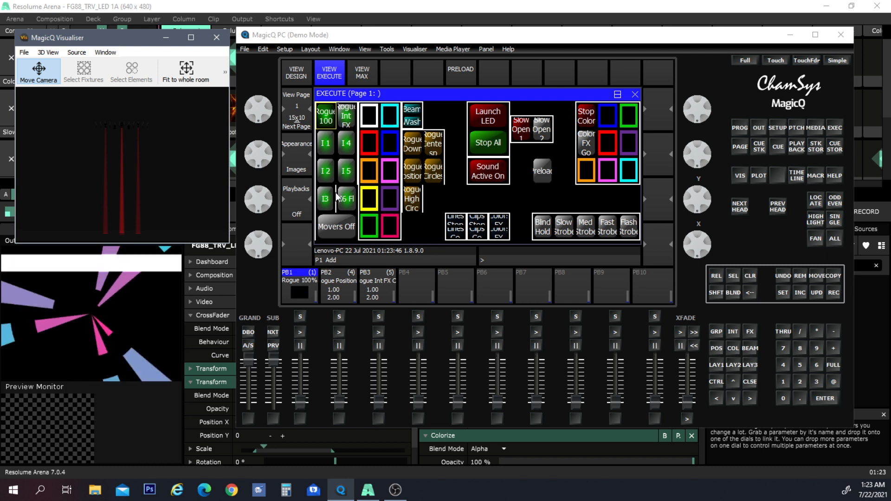
click(327, 150)
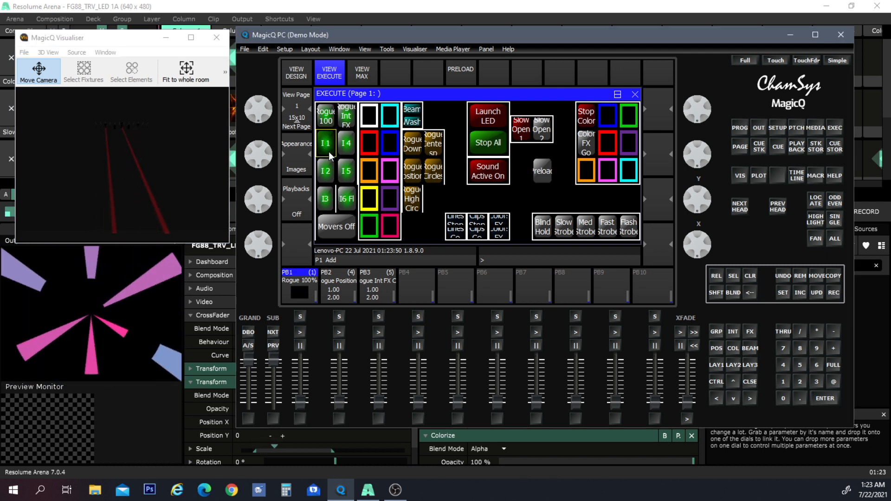
click(331, 176)
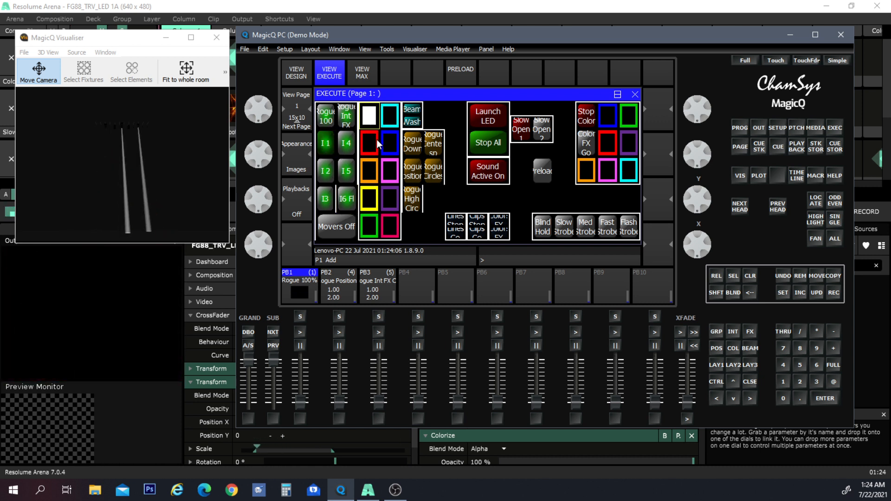
- Colour the Rogue fixtures yellow and apply the Rogue Position and I2 buttons
click(370, 168)
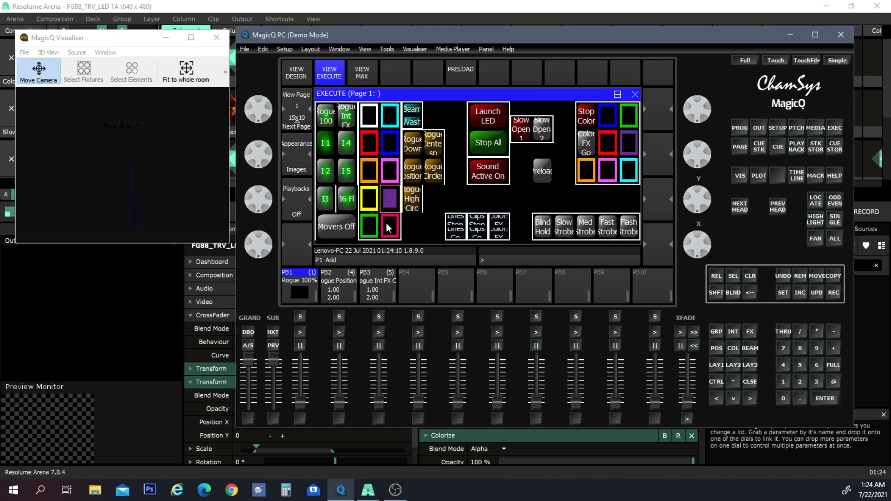
click(411, 178)
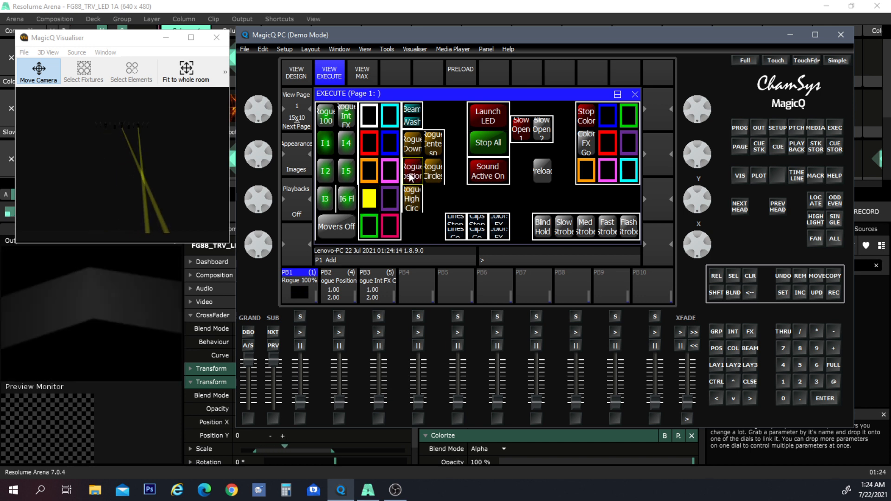
click(325, 170)
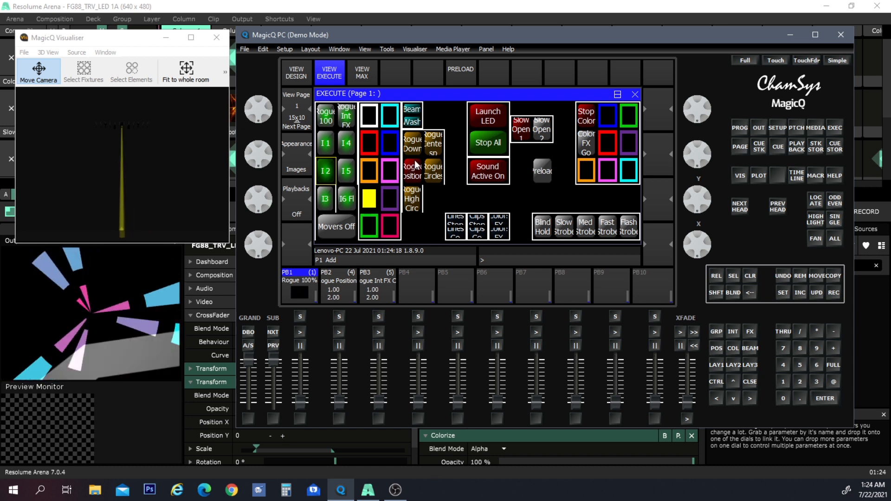
- Run the Rogue Centre, Rogue Circles and Rogue Down movement buttons on the fixtures
click(432, 144)
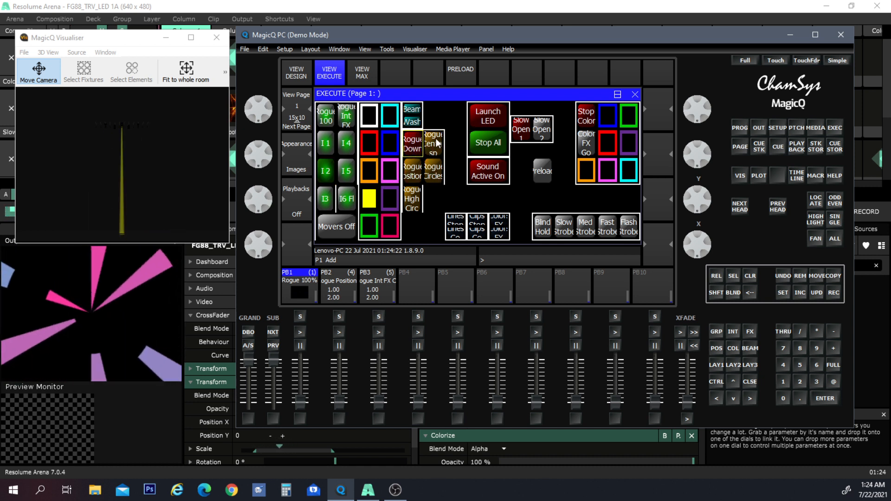
click(428, 174)
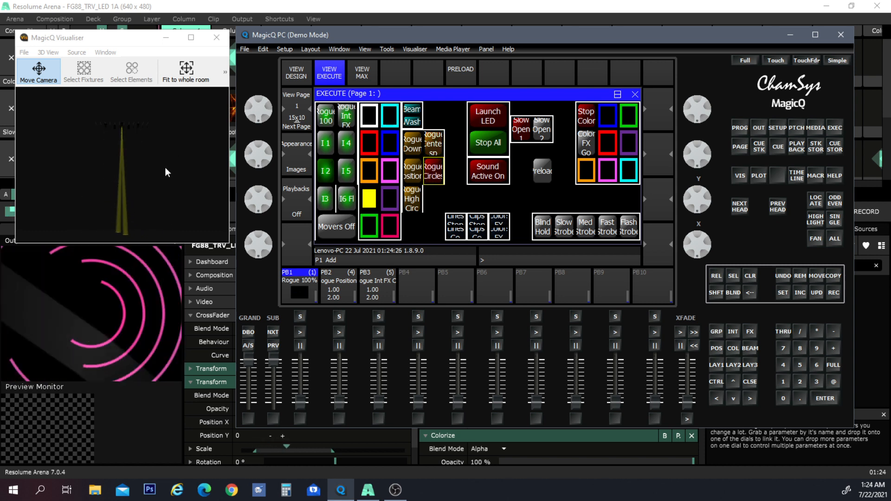
drag(164, 169, 148, 206)
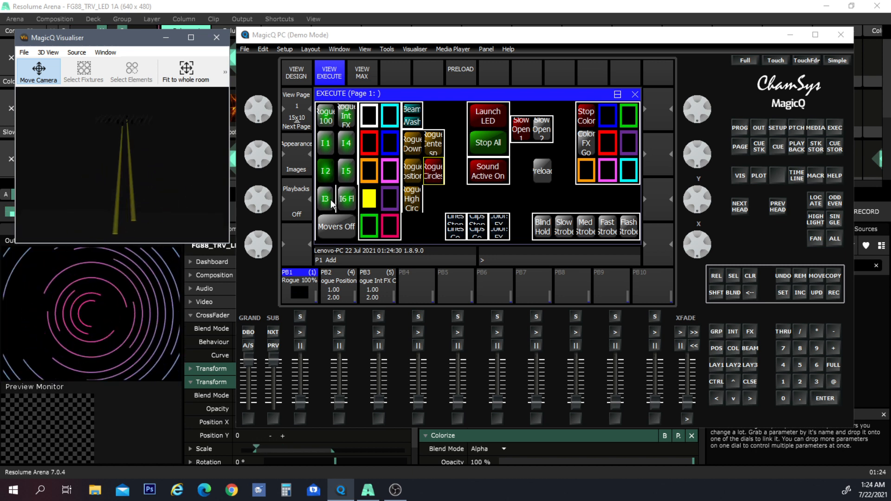
click(409, 148)
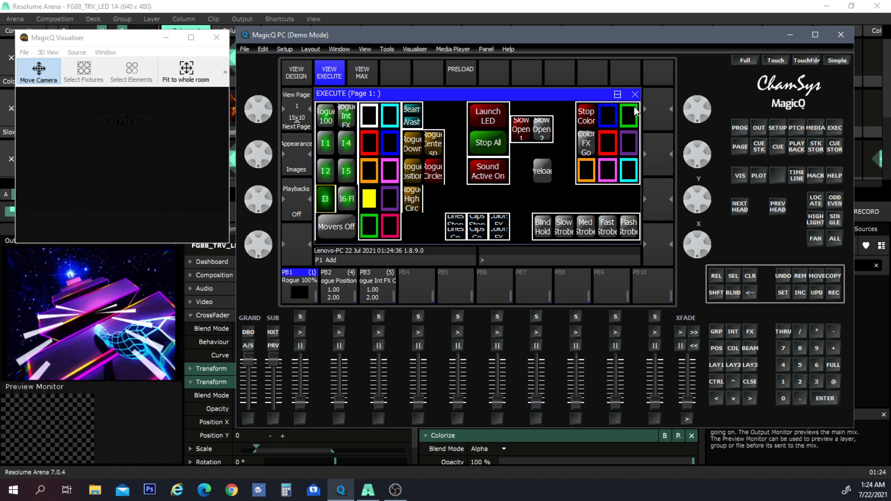
- Fire the blue and cyan Resolume colour buttons, then toggle the Beam Wash button on and off
click(612, 118)
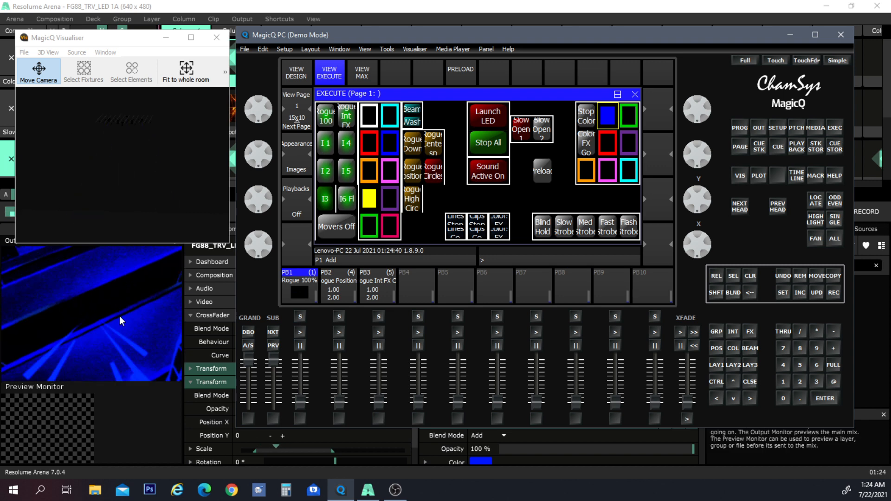
click(630, 177)
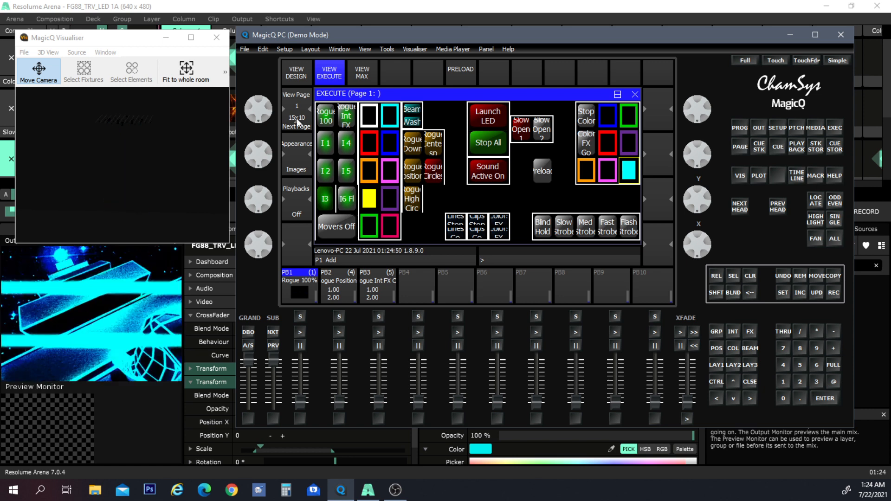
click(412, 111)
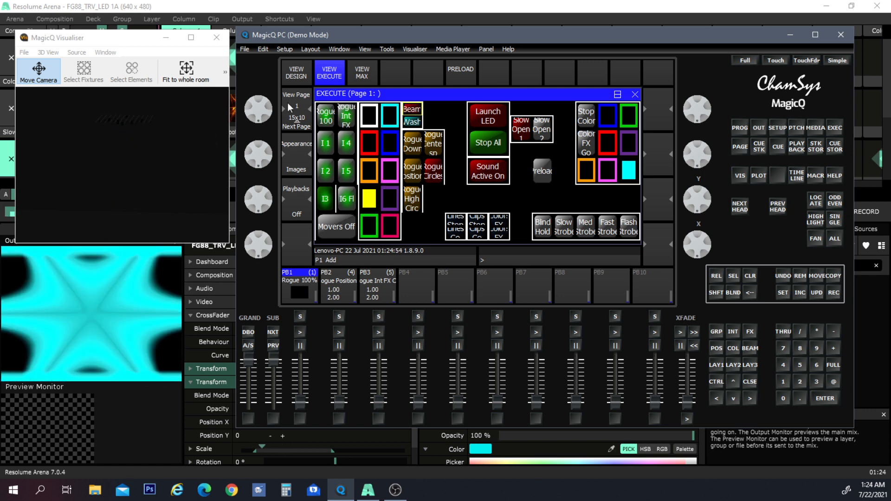
click(416, 122)
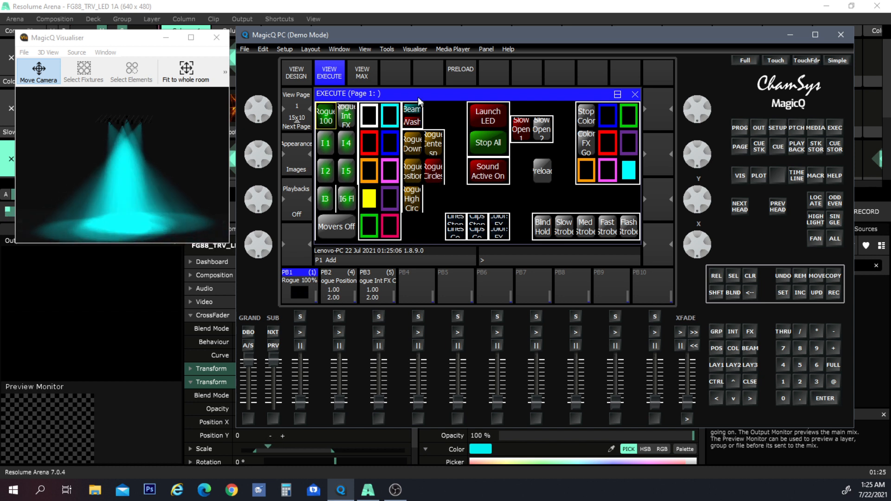
click(414, 114)
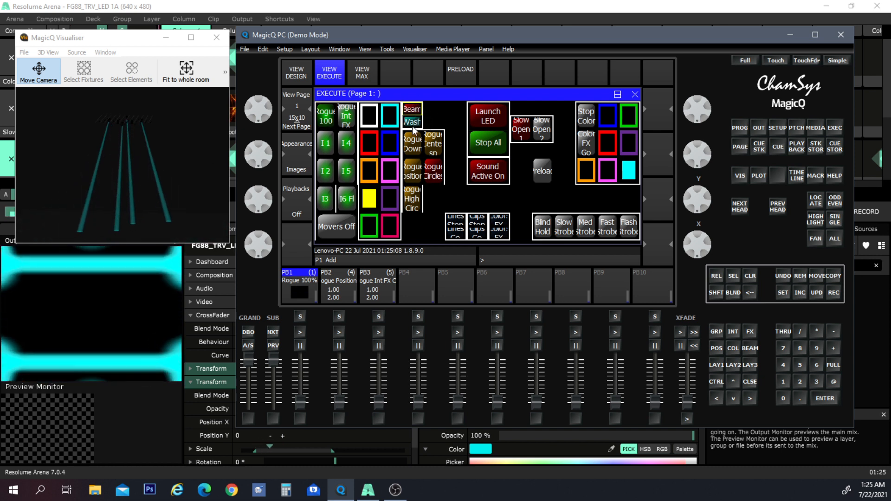
- Toggle the Beam Wash button and trigger the Blind Hold, Med Strobe, Fast Strobe and Flash Strobe buttons
click(416, 115)
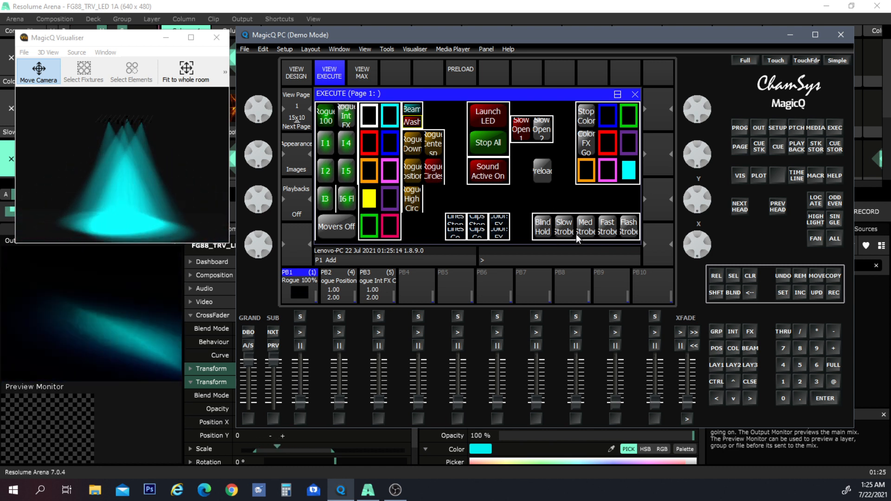
click(541, 227)
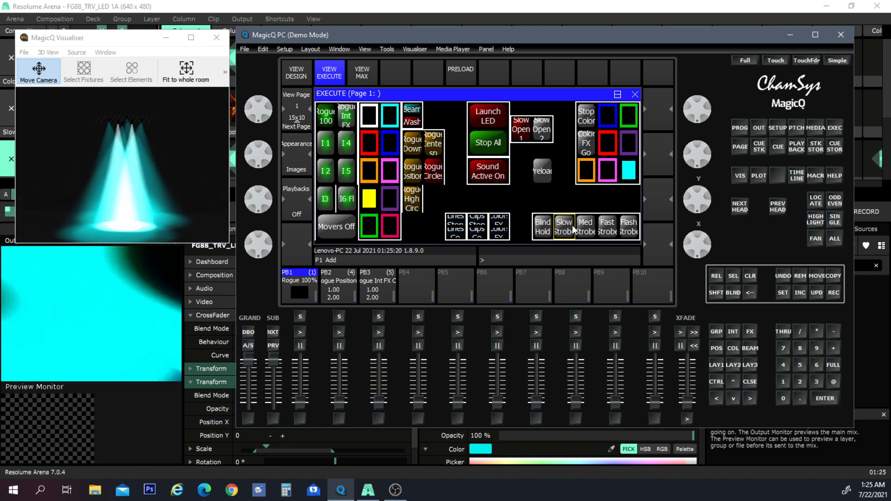
click(586, 230)
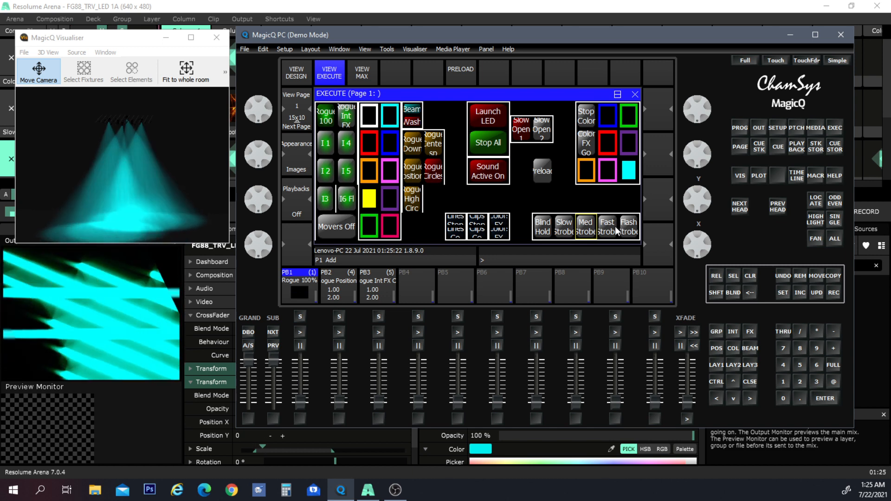
click(616, 230)
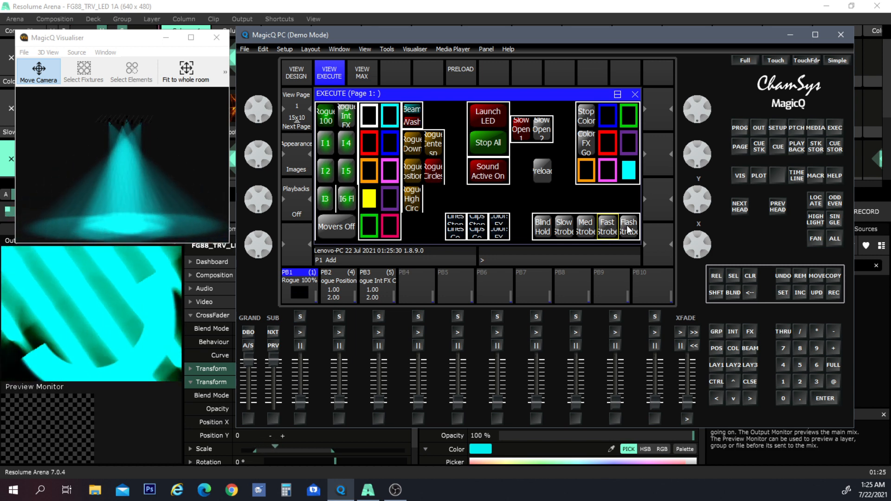
click(628, 230)
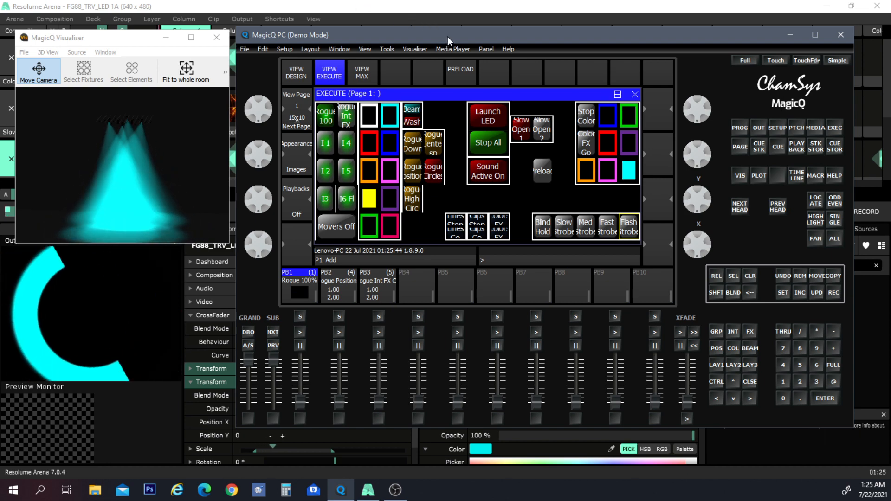
- Fire the Preload button and colour the Rogue fixtures white, then red
mouse_move(447, 36)
mouse_down()
mouse_move(440, 299)
mouse_move(444, 2)
mouse_move(461, 46)
mouse_up()
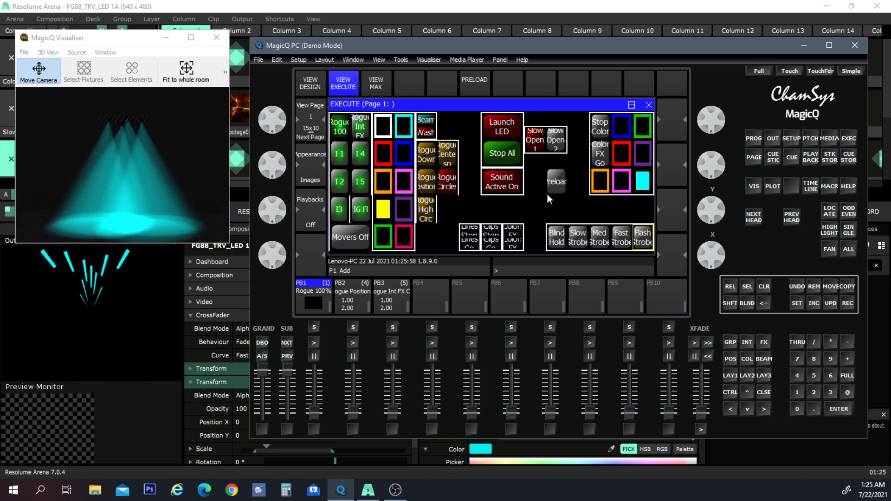
click(548, 175)
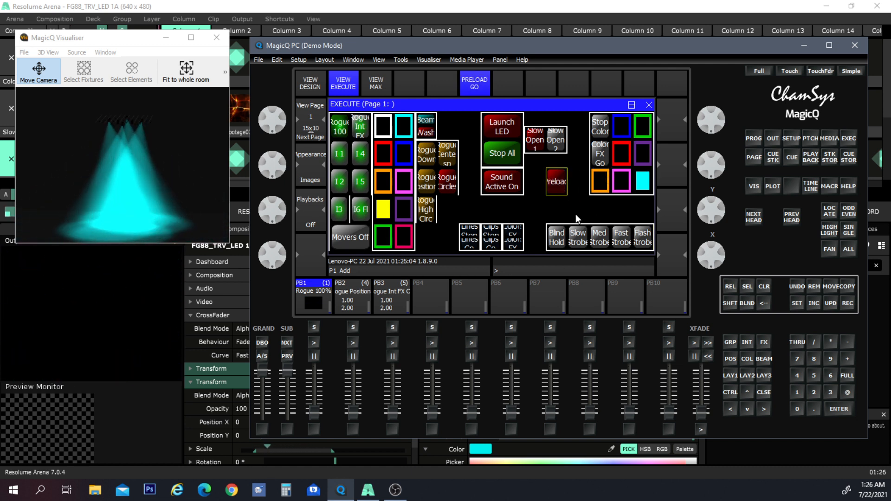
click(383, 131)
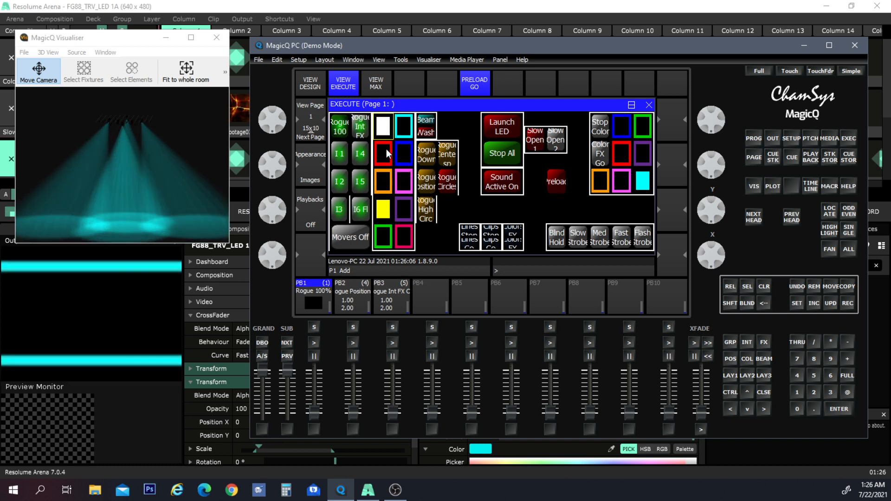
click(384, 151)
- Fire the red Resolume colour, the Fast Strobe and the Rogue High Circ buttons
click(625, 157)
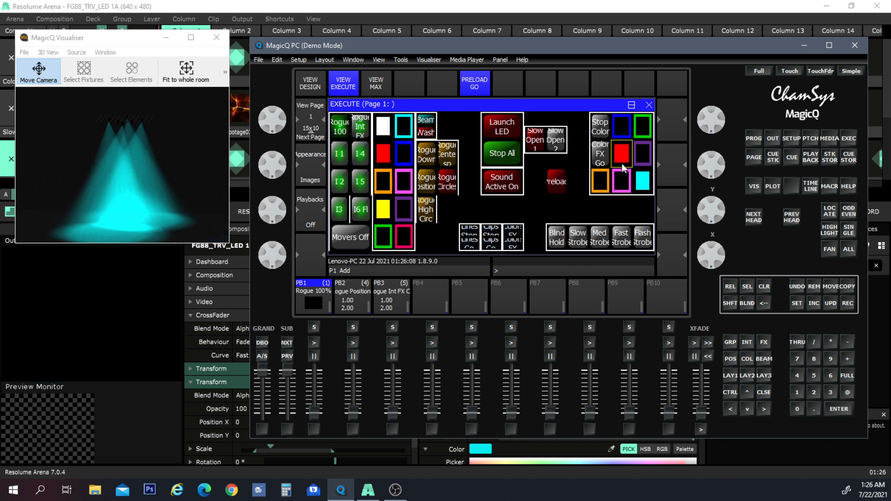
click(624, 239)
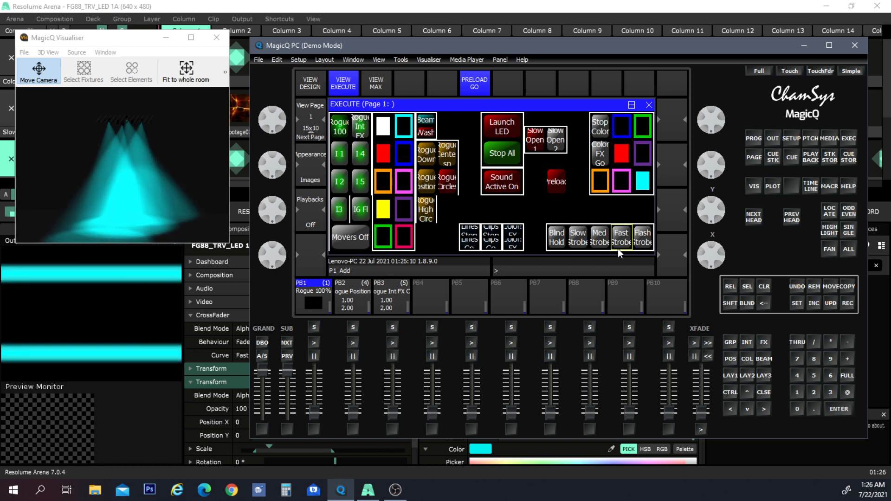
click(427, 211)
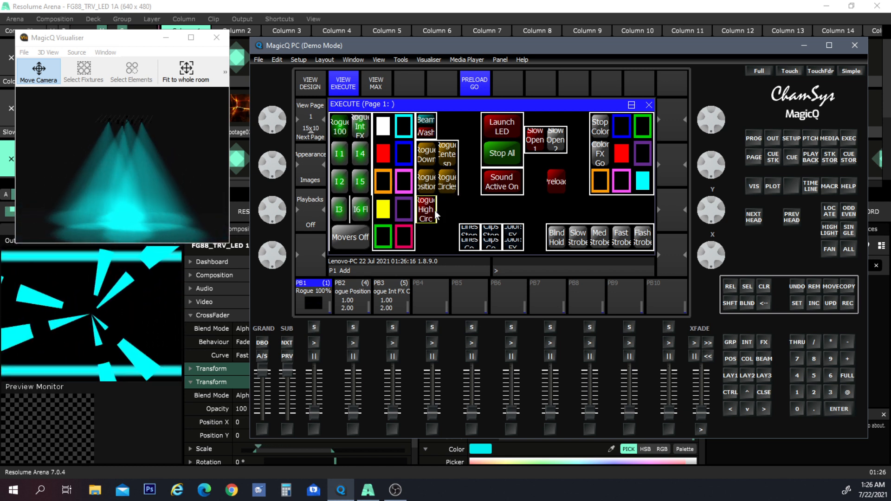
- Fire the Preload, Sound Active On and Fast Strobe buttons
click(557, 181)
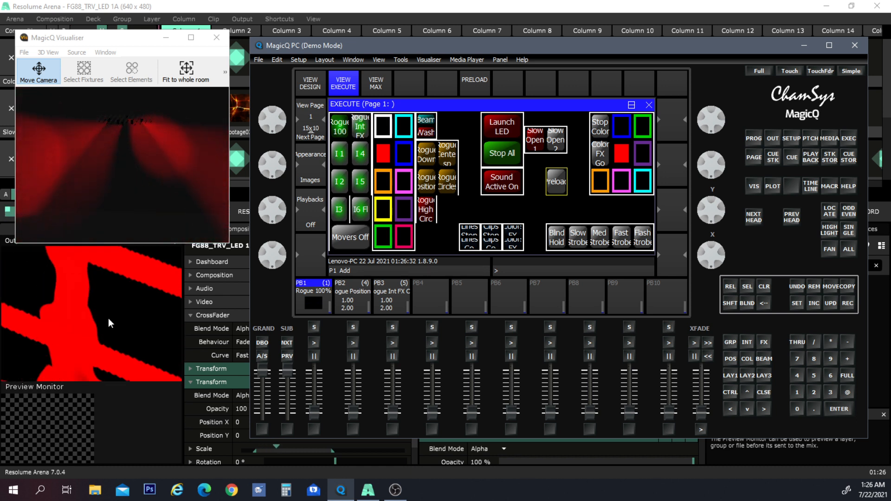
click(506, 183)
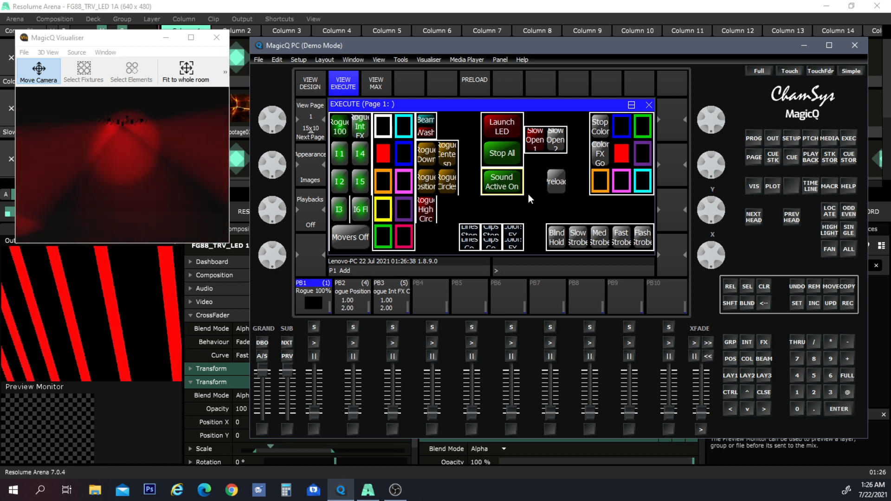
click(621, 236)
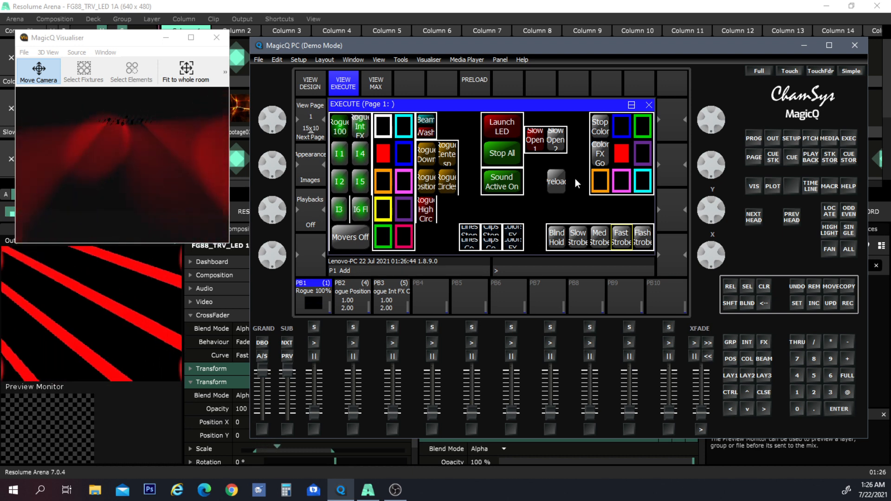
- Stop all playbacks, then fire Rogue 100 and switch the movers off
click(514, 149)
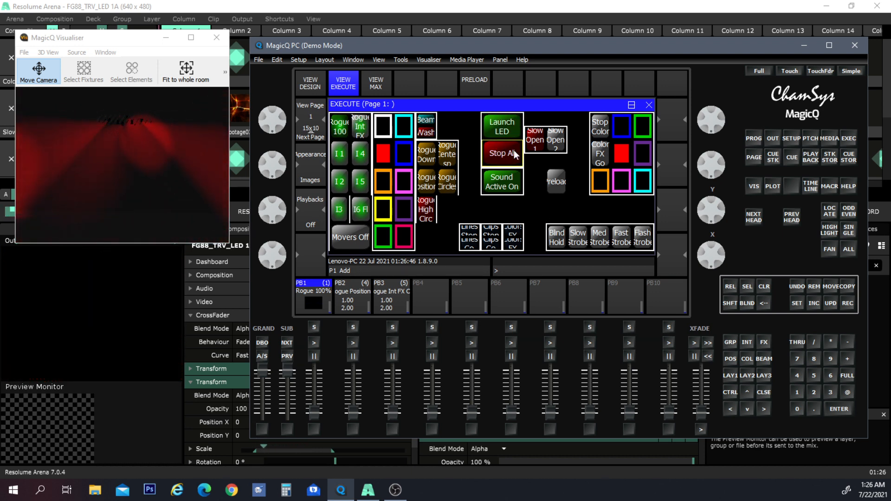
click(340, 126)
click(355, 238)
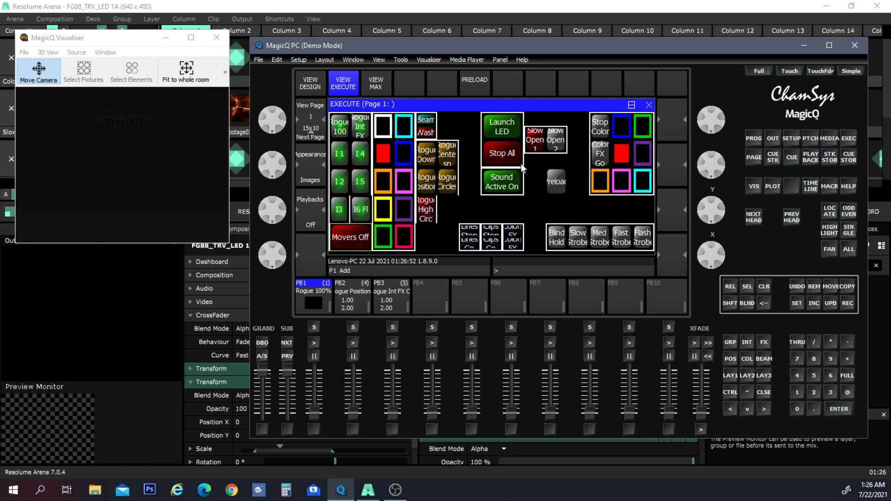
- Maximise the execute view and minimise Resolume and the Visualiser so only the execute window shows
click(381, 87)
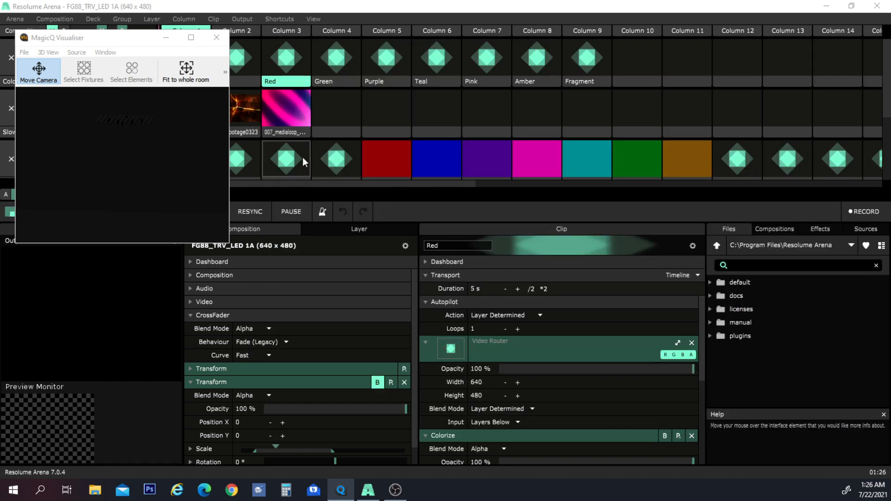
click(887, 5)
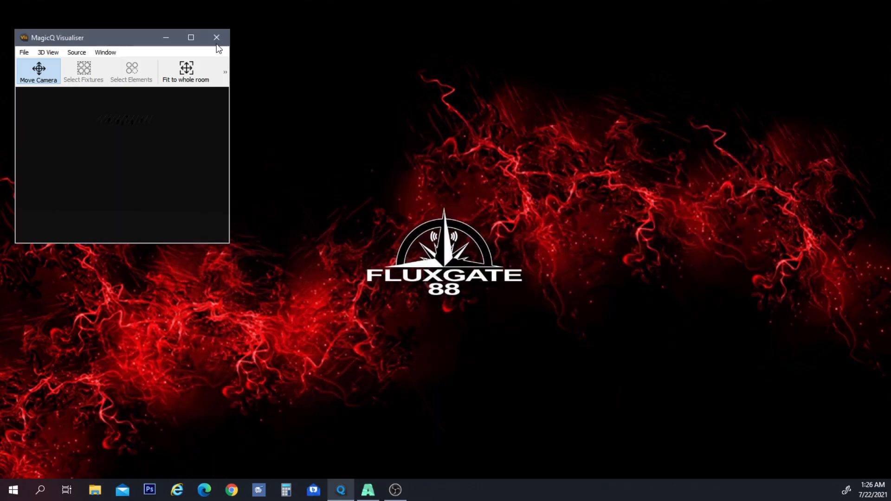
click(166, 37)
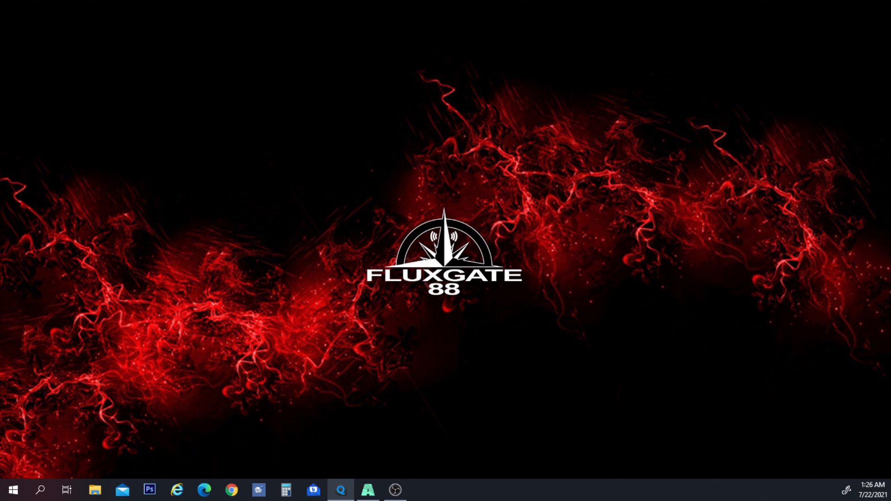
drag(0, 61, 599, 77)
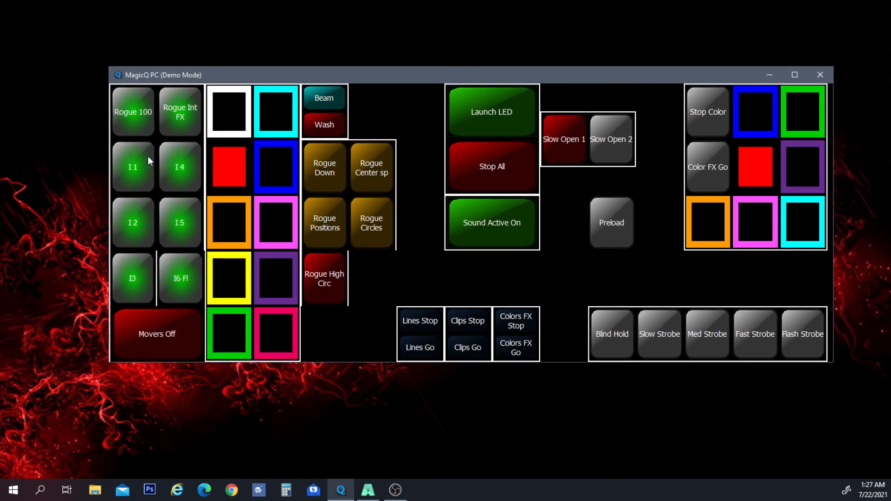